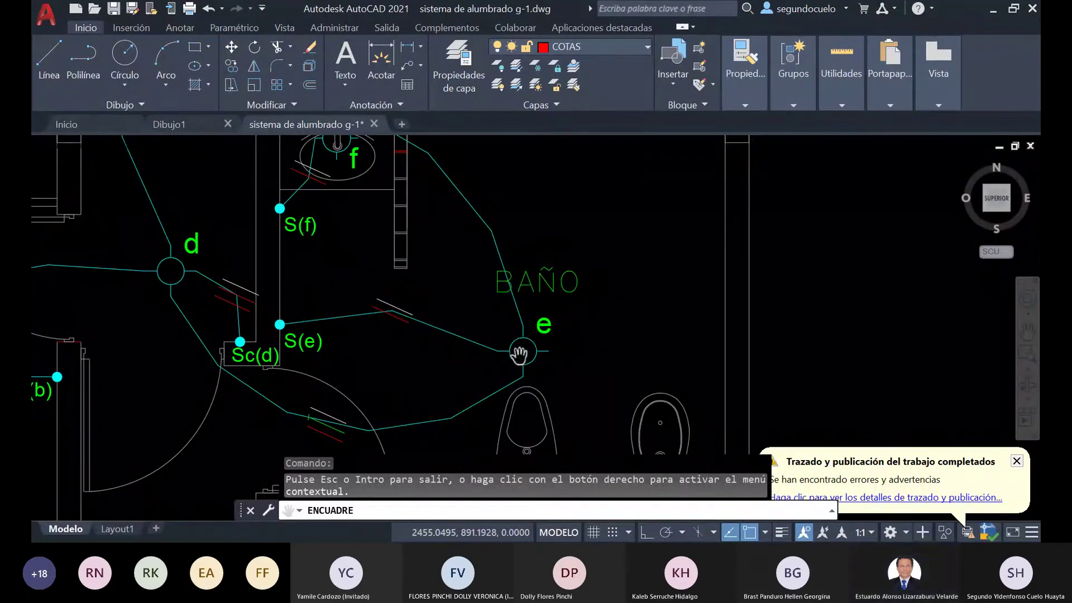
Step: Draw a diagonal line across the bathroom (BAÑO) from its upper-left inner corner to its lower-right inner corner
{"action": "scroll", "coordinate": [524, 358], "scroll_direction": "down", "scroll_amount": 2}
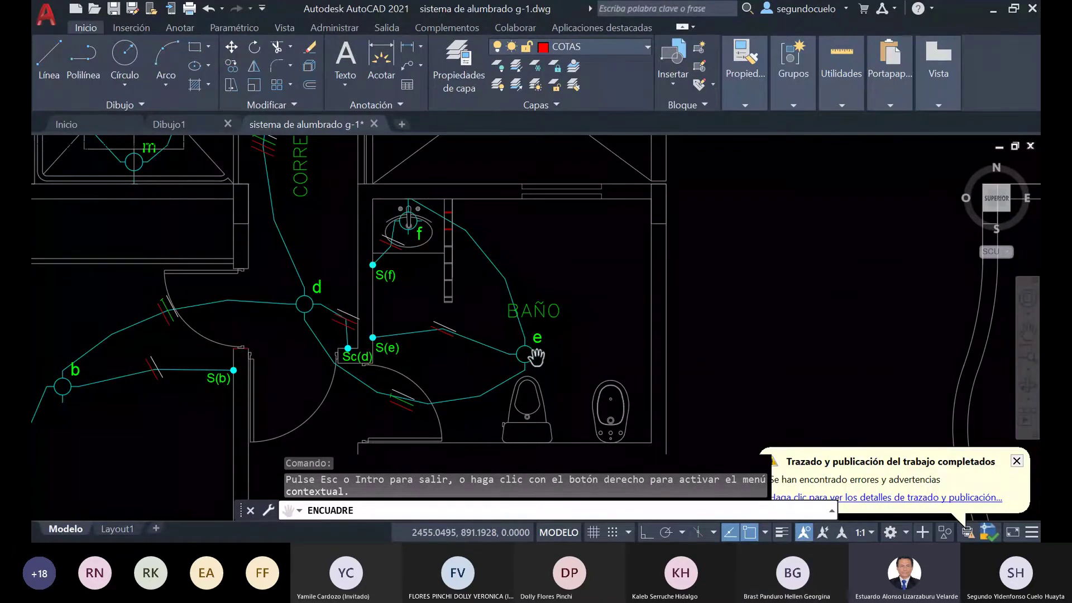
{"action": "key", "text": "Escape"}
{"action": "type", "text": "L"}
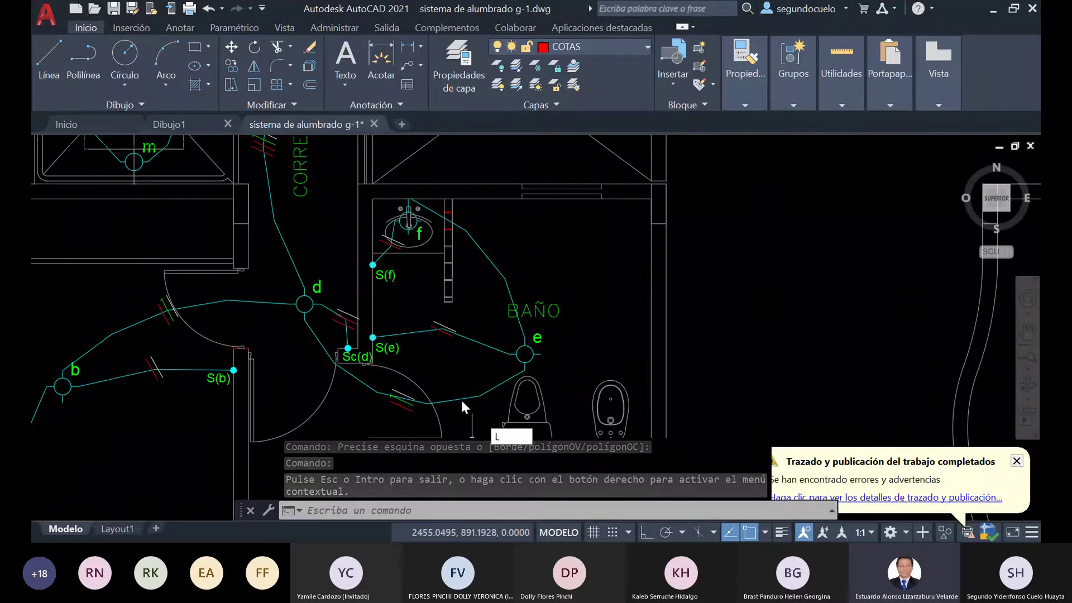
{"action": "key", "text": "Return"}
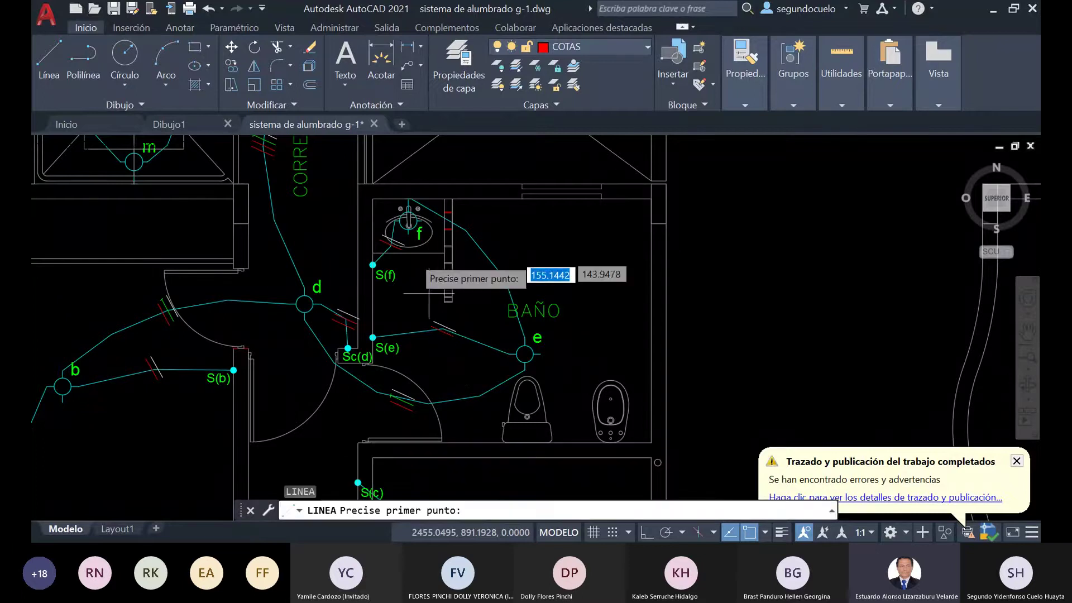
{"action": "left_click", "coordinate": [373, 199]}
{"action": "left_click", "coordinate": [651, 443]}
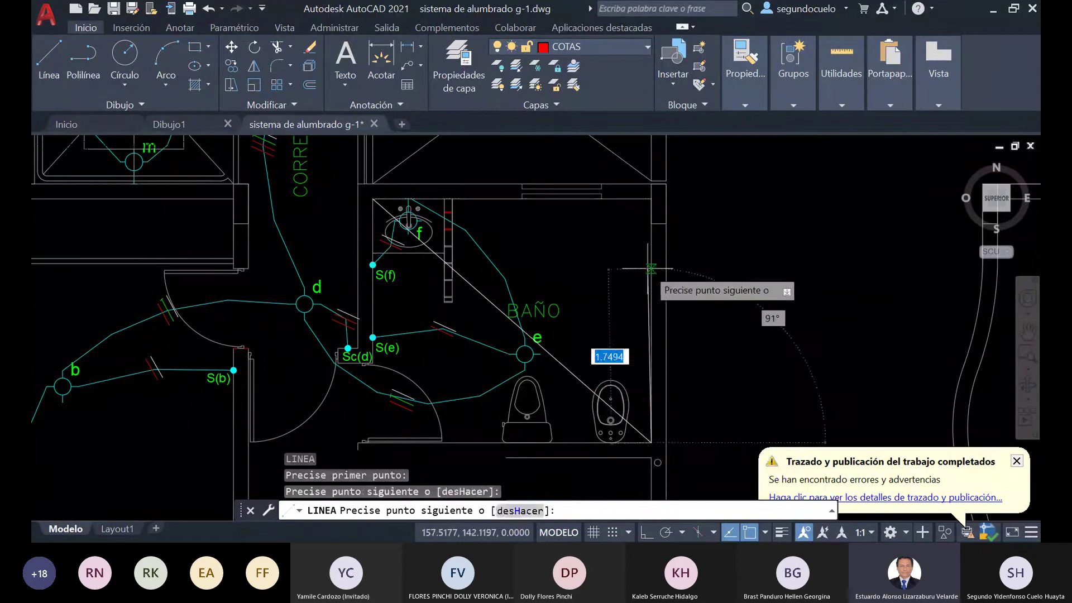
{"action": "key", "text": "Escape"}
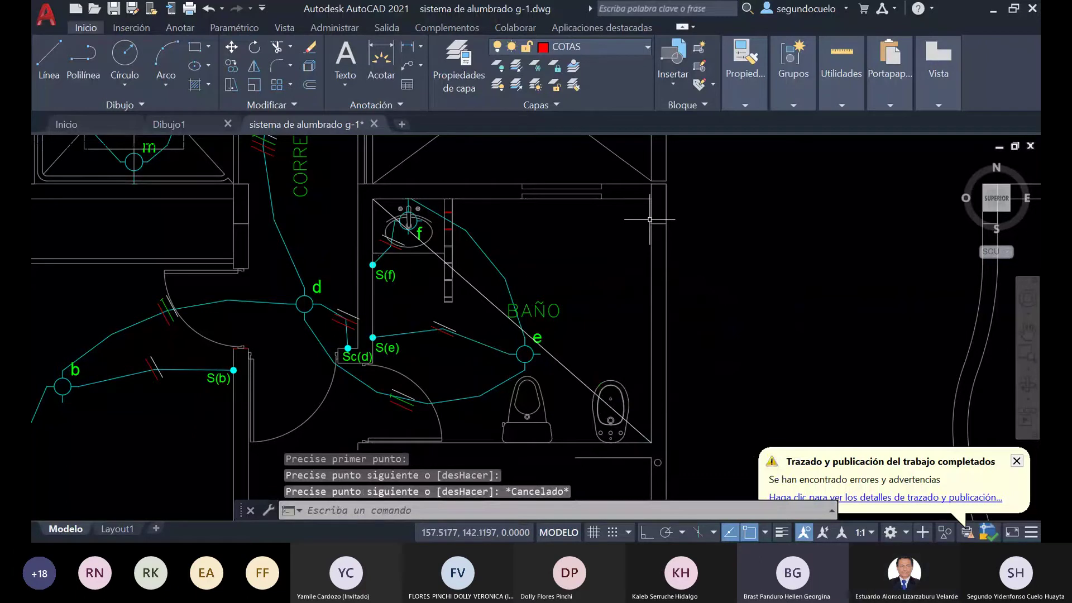
Step: Switch to calculos.xlsx in Excel and review the per-room lighting table and reference charts on the alumbrado sheet
{"action": "scroll", "coordinate": [649, 220], "scroll_direction": "down", "scroll_amount": 10}
{"action": "left_click_drag", "start_coordinate": [730, 314], "coordinate": [557, 308]}
{"action": "left_click_drag", "start_coordinate": [658, 308], "coordinate": [556, 339]}
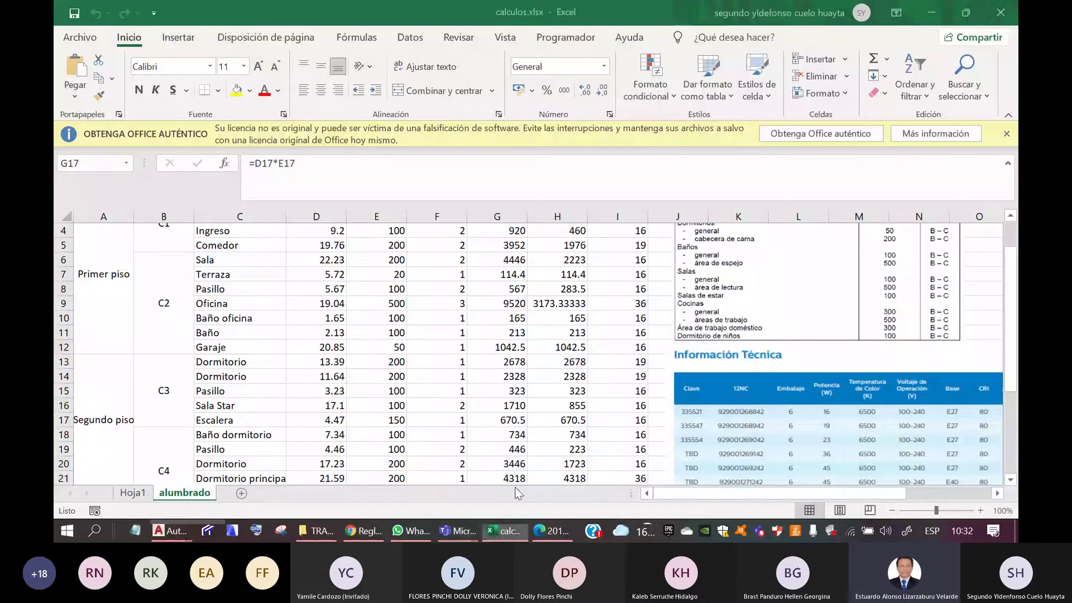
{"action": "scroll", "coordinate": [608, 372], "scroll_direction": "up", "scroll_amount": 2}
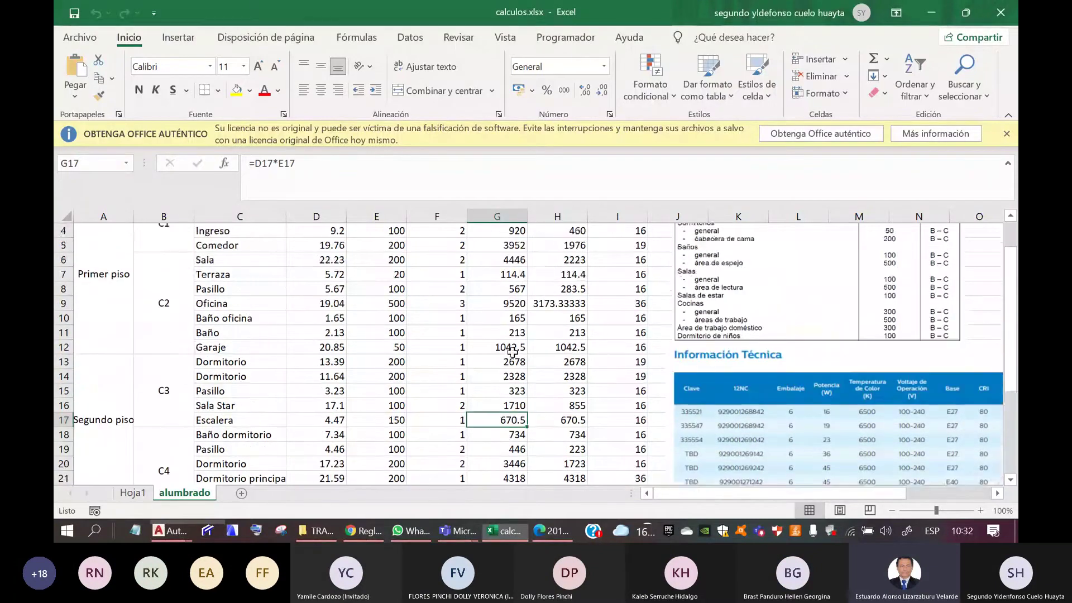
{"action": "scroll", "coordinate": [608, 372], "scroll_direction": "down", "scroll_amount": 1}
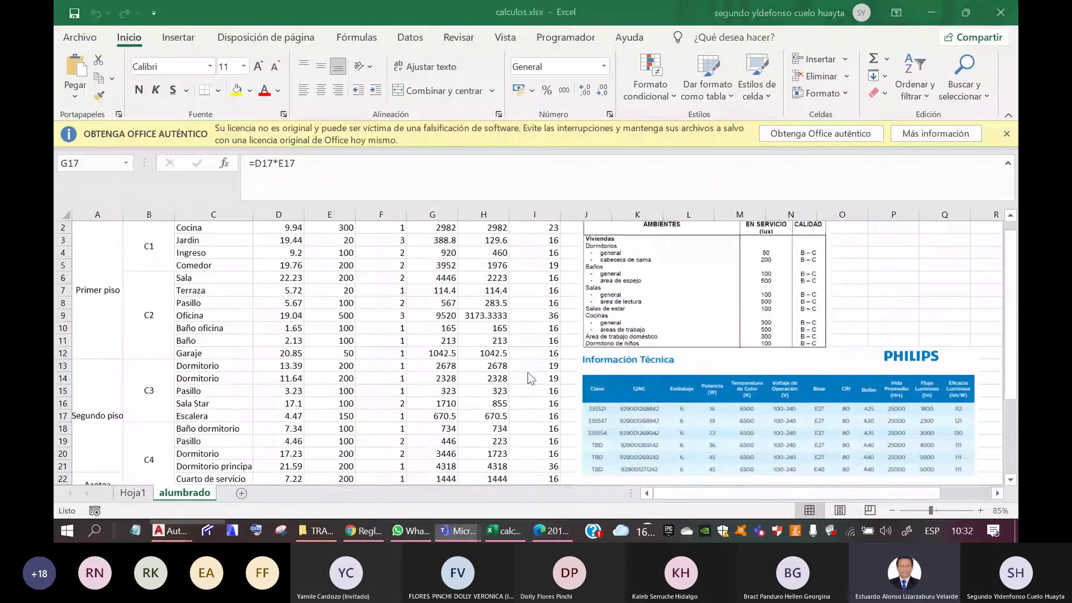
{"action": "scroll", "coordinate": [527, 373], "scroll_direction": "up", "scroll_amount": 1}
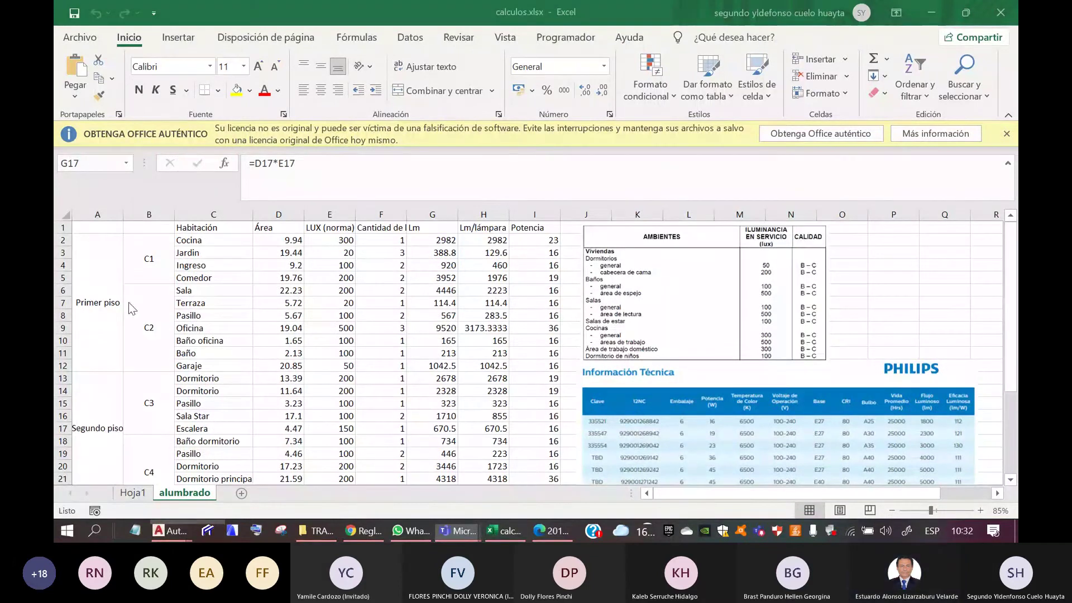
{"action": "scroll", "coordinate": [127, 303], "scroll_direction": "down", "scroll_amount": 1}
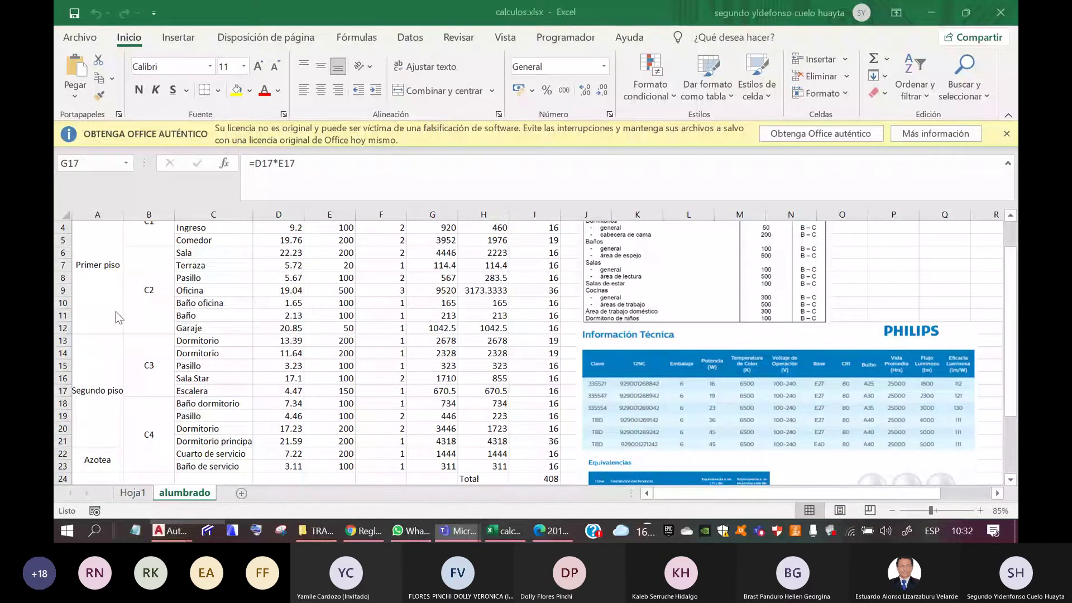
{"action": "scroll", "coordinate": [115, 315], "scroll_direction": "up", "scroll_amount": 1}
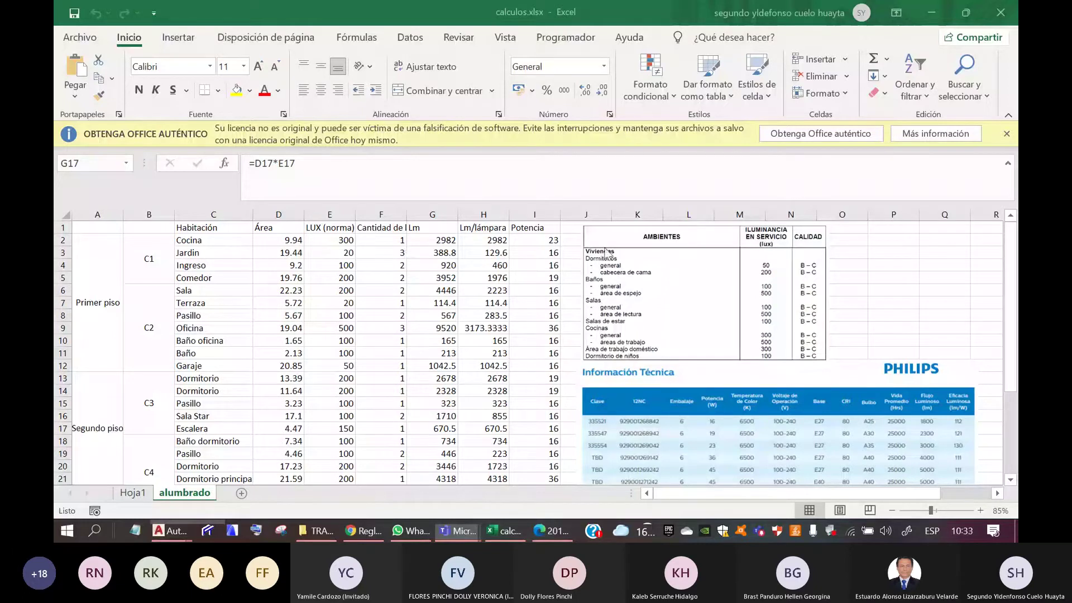
Step: Widen column F so the full "Cantidad de lámparas" header fits
{"action": "left_click", "coordinate": [711, 250]}
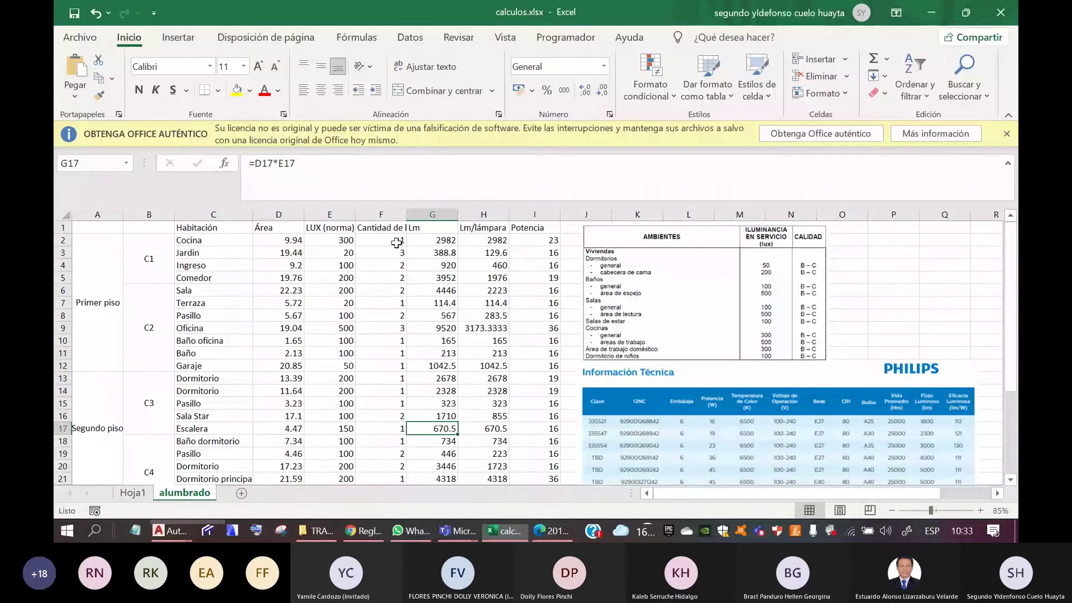
{"action": "left_click_drag", "start_coordinate": [407, 215], "coordinate": [443, 217]}
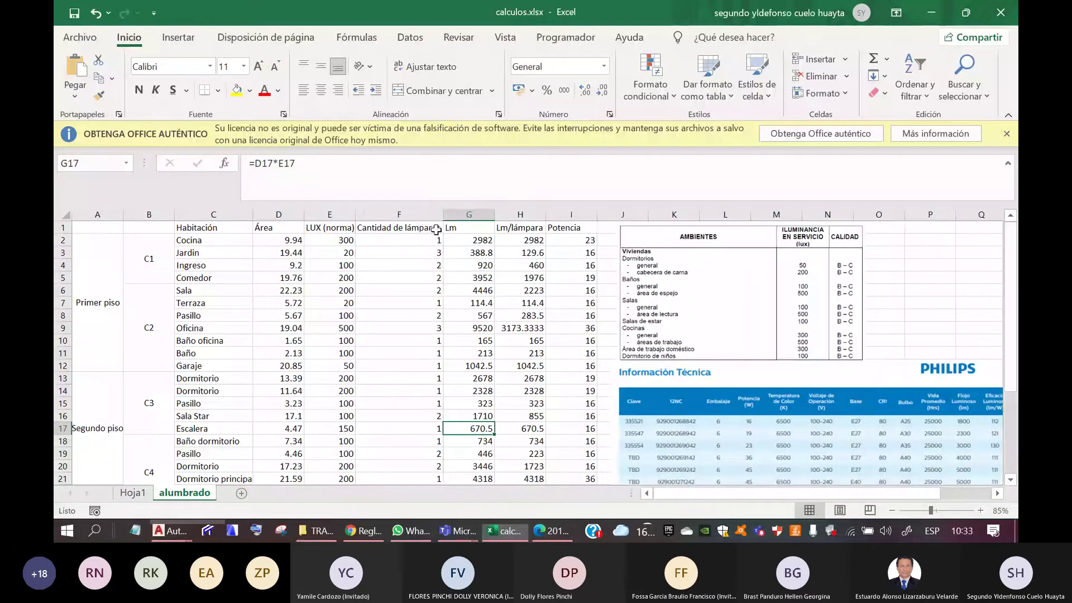
Step: Inspect the Cocina row's Lm formula and Potencia entry, and look over the other rooms' lamp values
{"action": "left_click", "coordinate": [478, 240]}
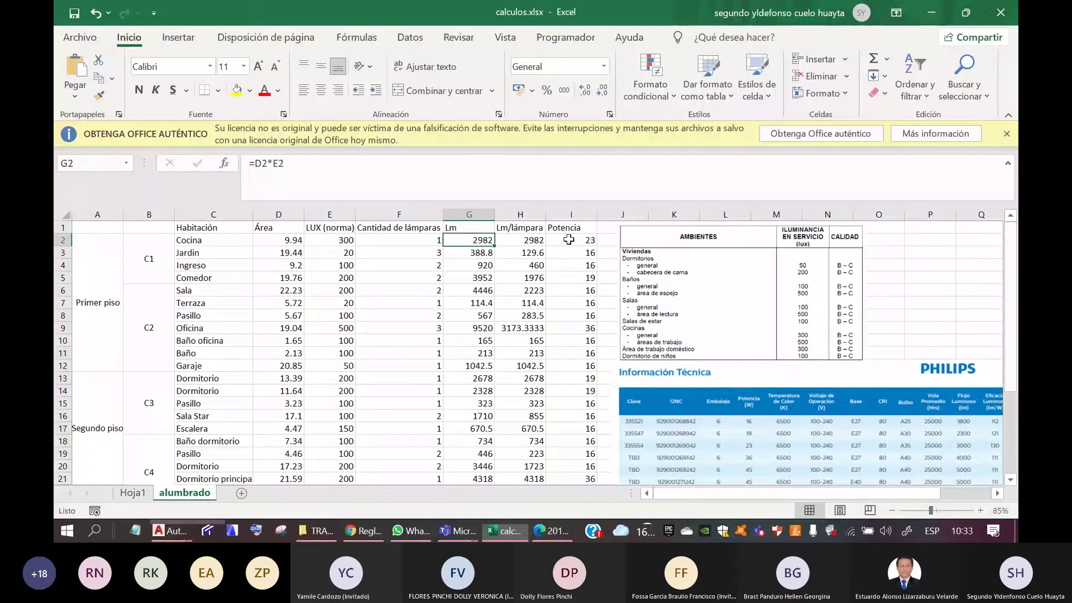
{"action": "mouse_move", "coordinate": [669, 386]}
{"action": "left_mouse_down"}
{"action": "mouse_move", "coordinate": [671, 373]}
{"action": "mouse_move", "coordinate": [667, 388]}
{"action": "left_mouse_up"}
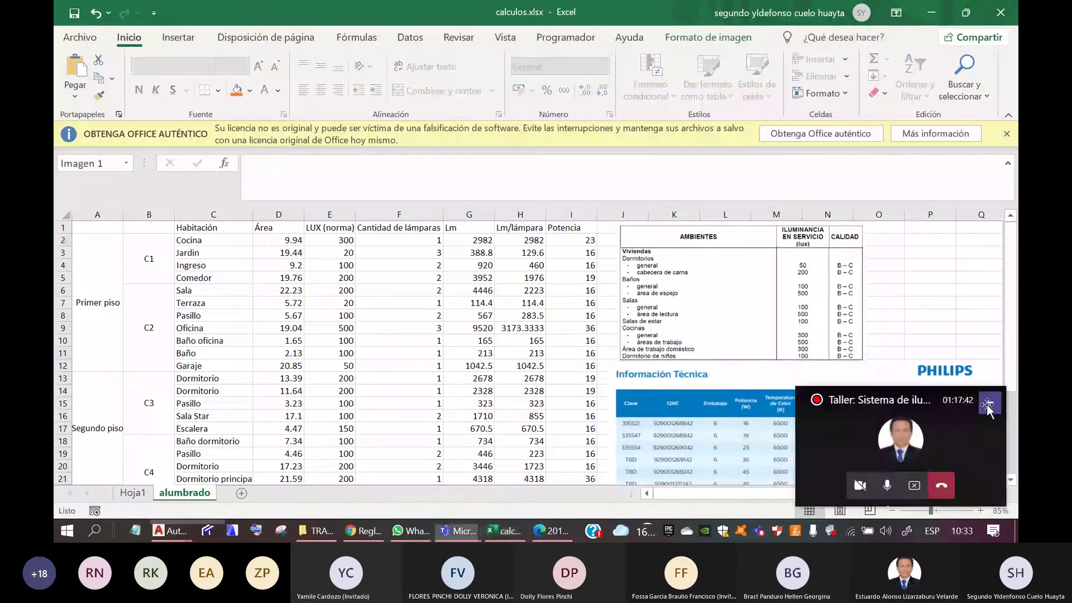
{"action": "left_click", "coordinate": [584, 240]}
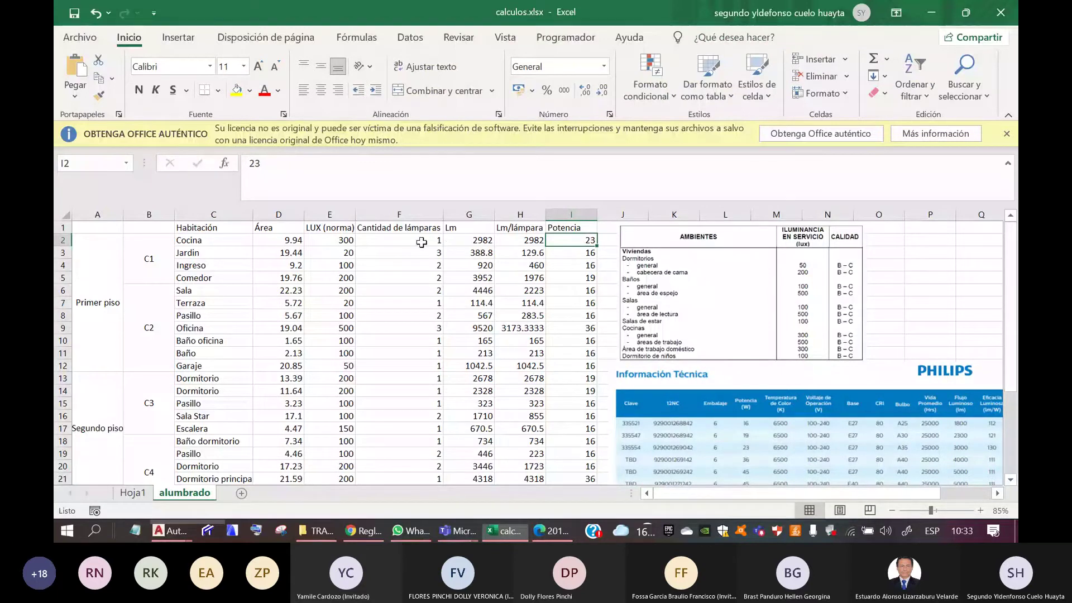
{"action": "scroll", "coordinate": [483, 268], "scroll_direction": "down", "scroll_amount": 2}
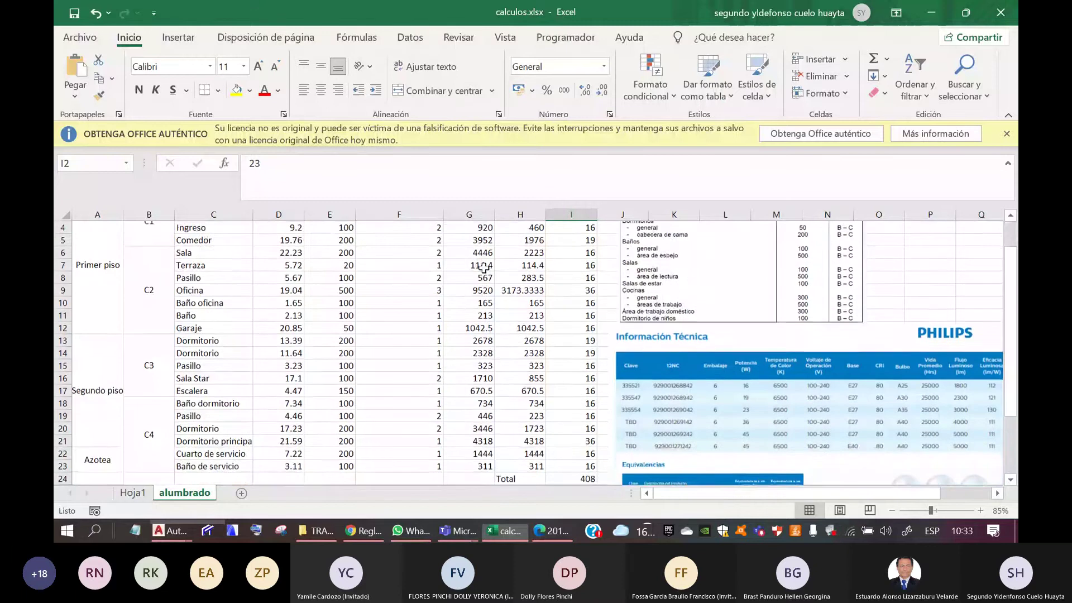
{"action": "scroll", "coordinate": [381, 313], "scroll_direction": "up", "scroll_amount": 2}
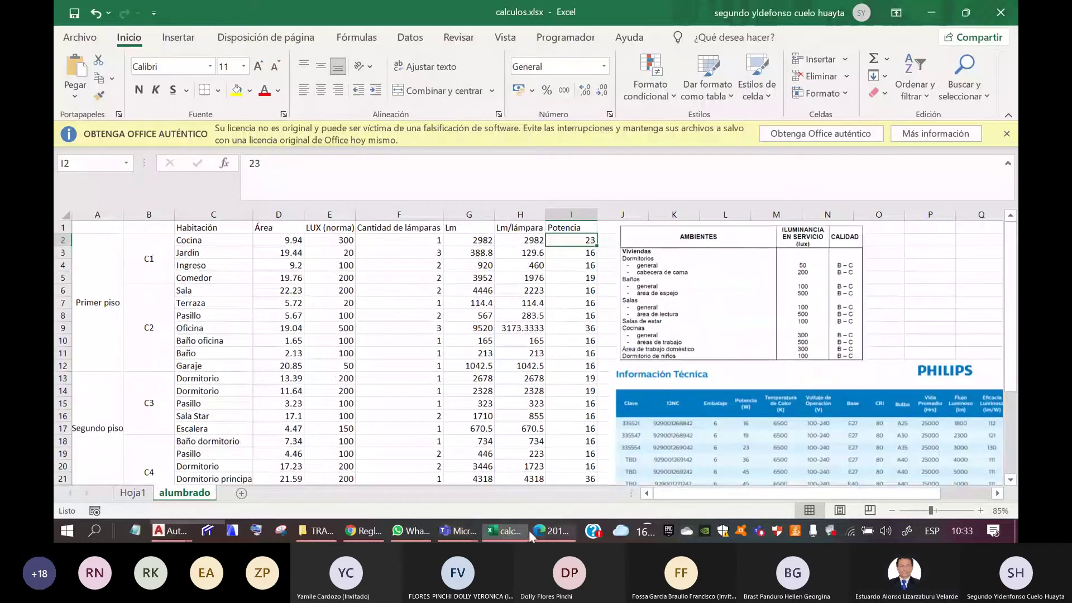
{"action": "left_click", "coordinate": [468, 526]}
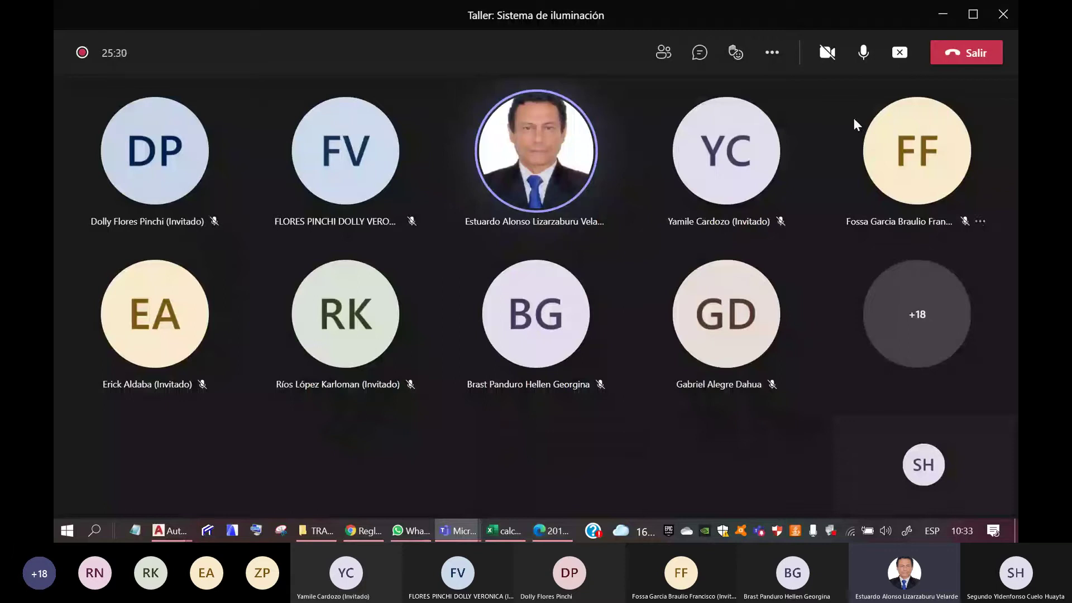
{"action": "left_click", "coordinate": [504, 536]}
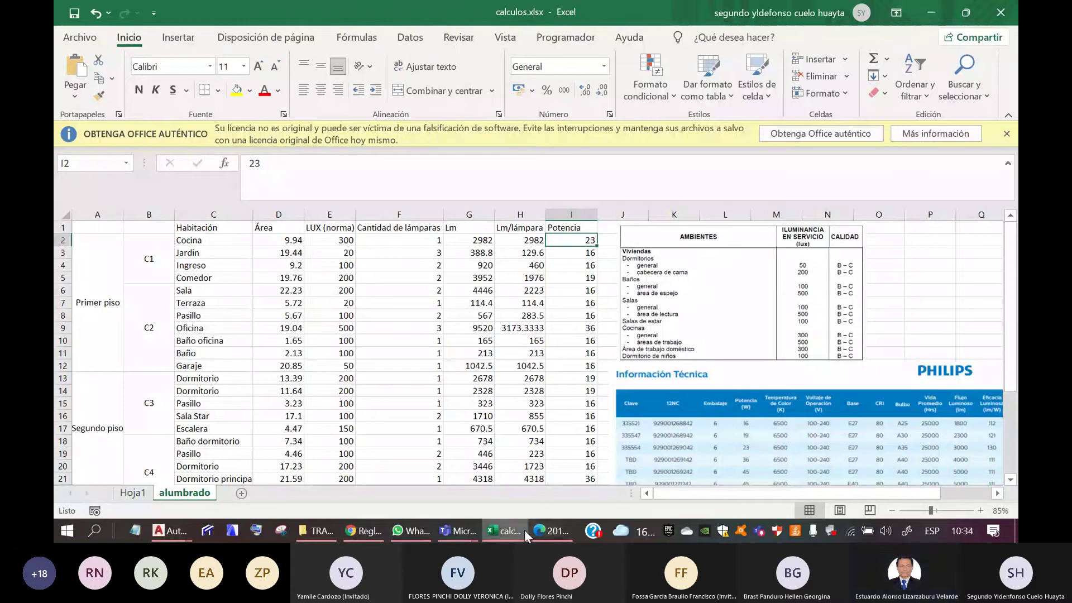
{"action": "mouse_move", "coordinate": [524, 530]}
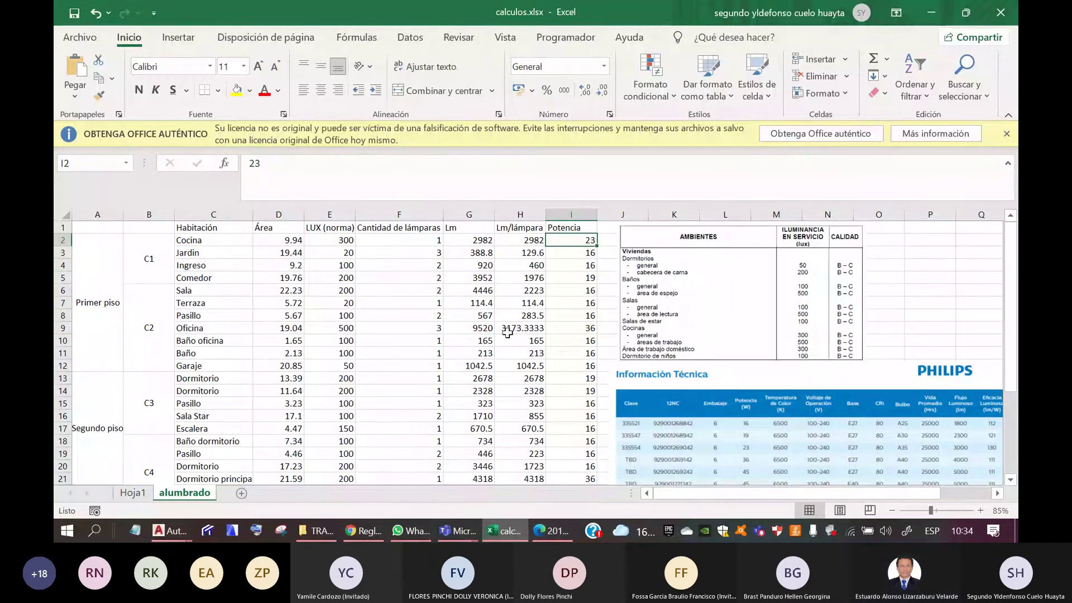
{"action": "scroll", "coordinate": [509, 335], "scroll_direction": "down", "scroll_amount": 1}
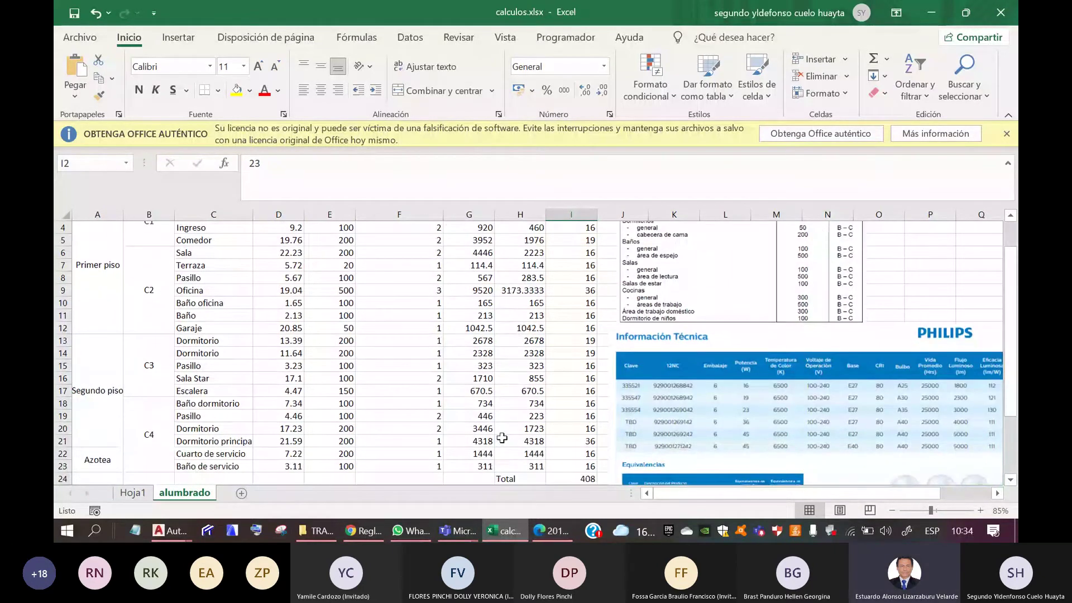
{"action": "scroll", "coordinate": [509, 396], "scroll_direction": "up", "scroll_amount": 1}
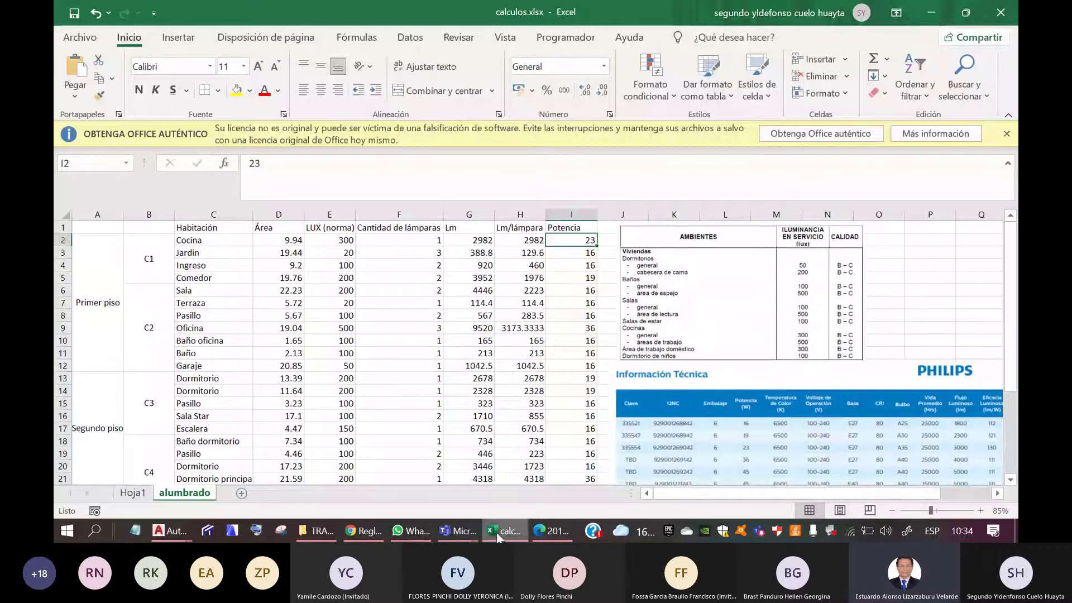
{"action": "left_click", "coordinate": [458, 531]}
{"action": "left_click", "coordinate": [451, 464]}
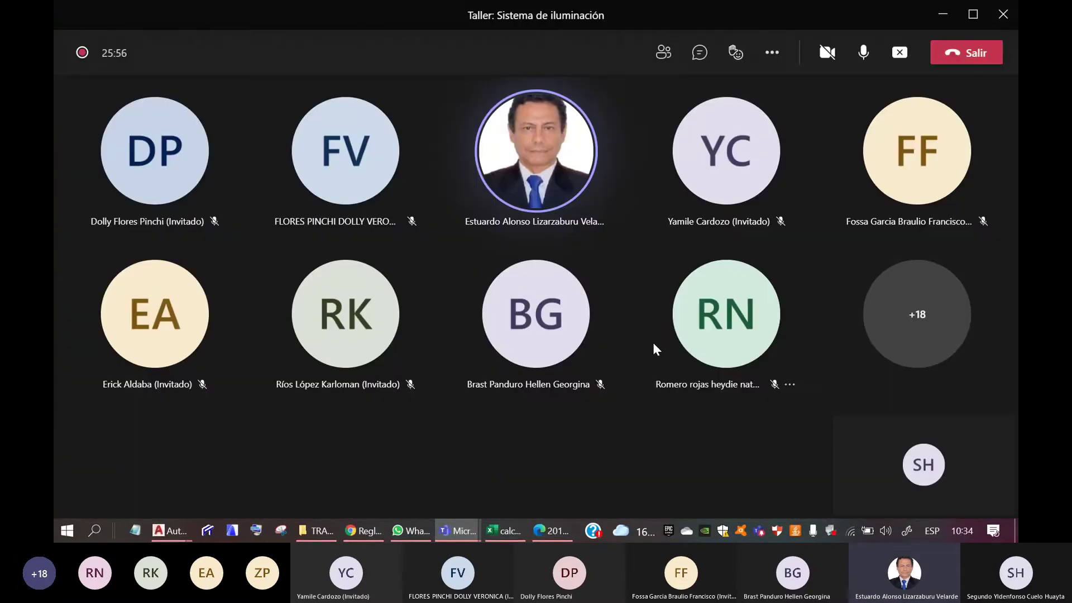
{"action": "left_click", "coordinate": [518, 531]}
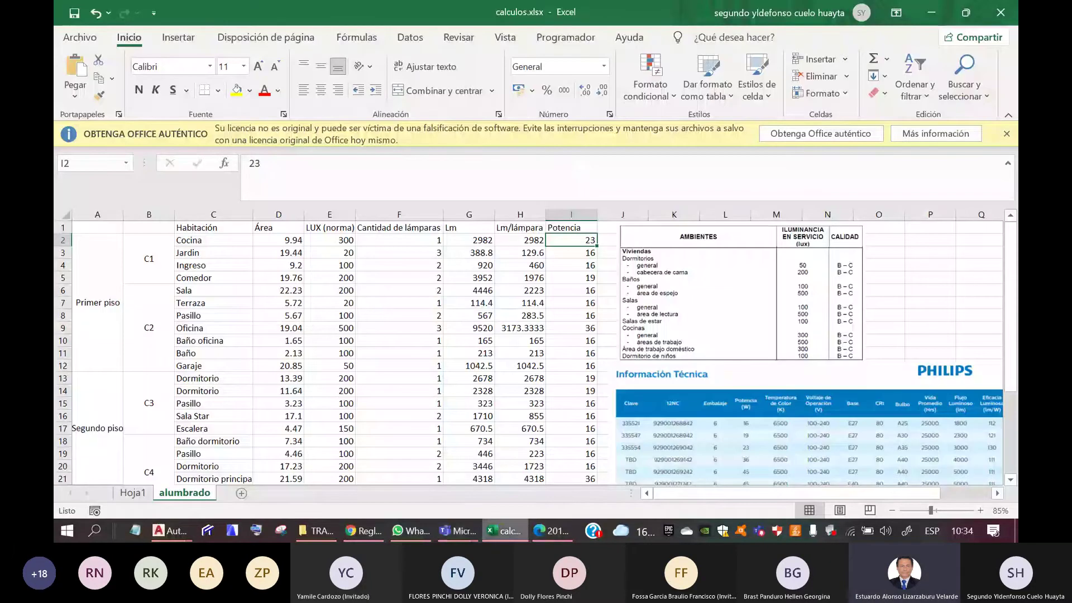
{"action": "left_click", "coordinate": [458, 531]}
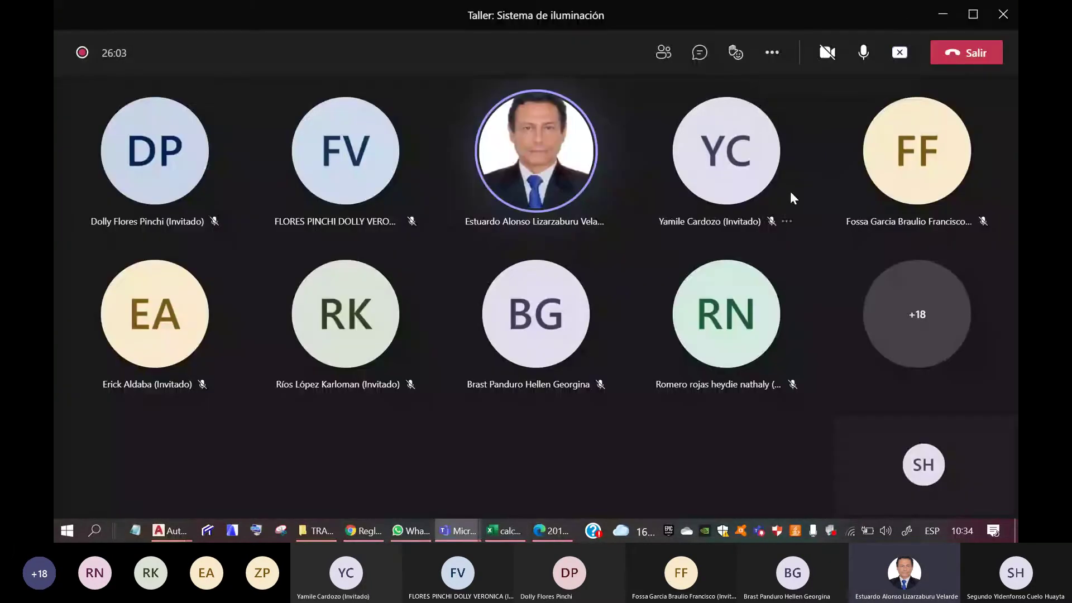
{"action": "left_click", "coordinate": [492, 533]}
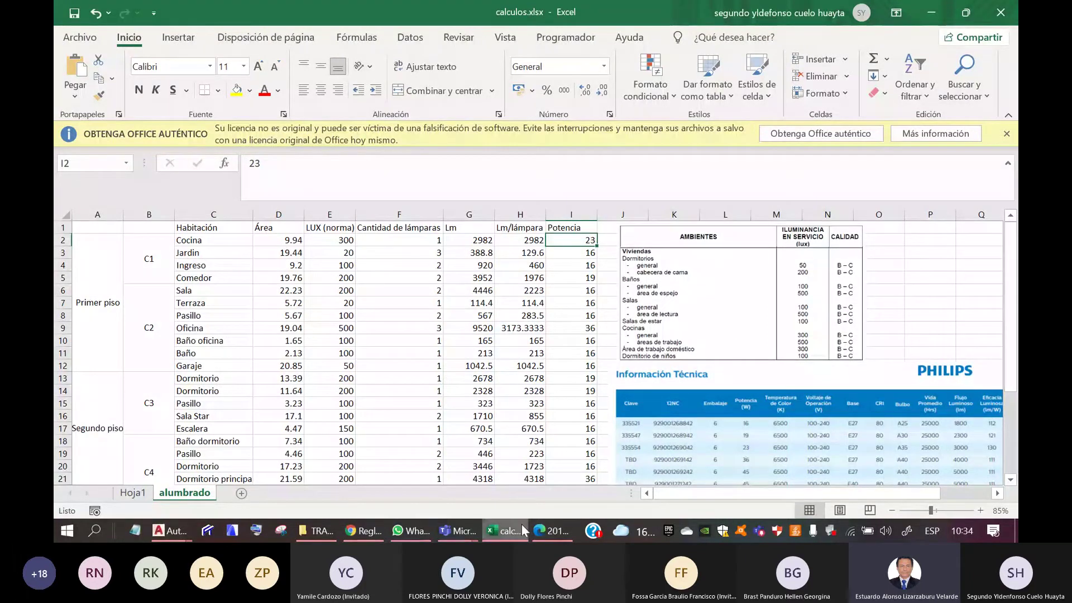
{"action": "scroll", "coordinate": [575, 441], "scroll_direction": "down", "scroll_amount": 2}
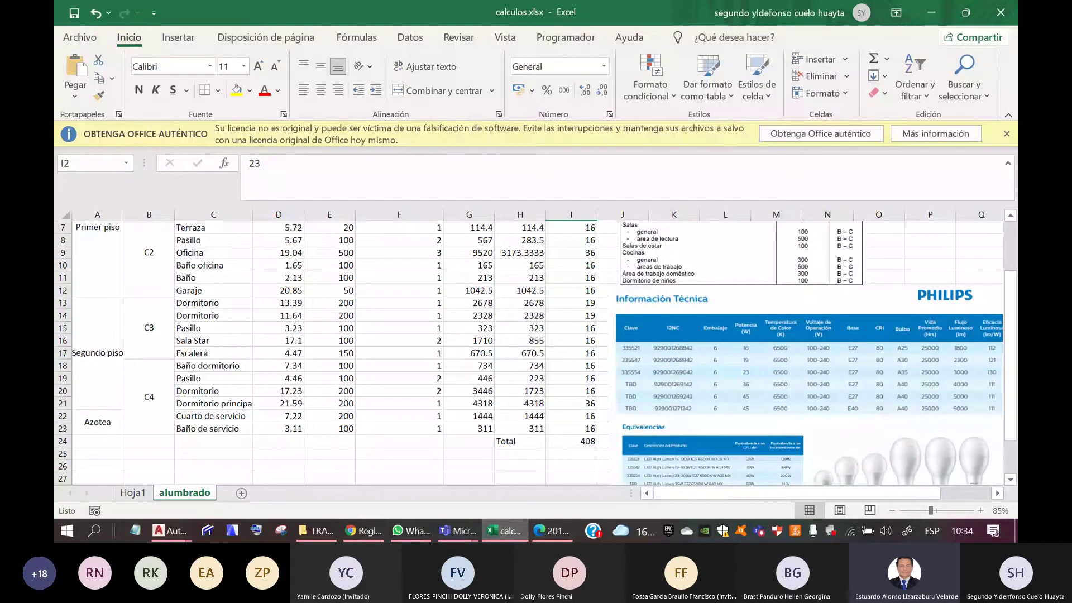
{"action": "mouse_move", "coordinate": [458, 530]}
{"action": "left_click", "coordinate": [568, 450]}
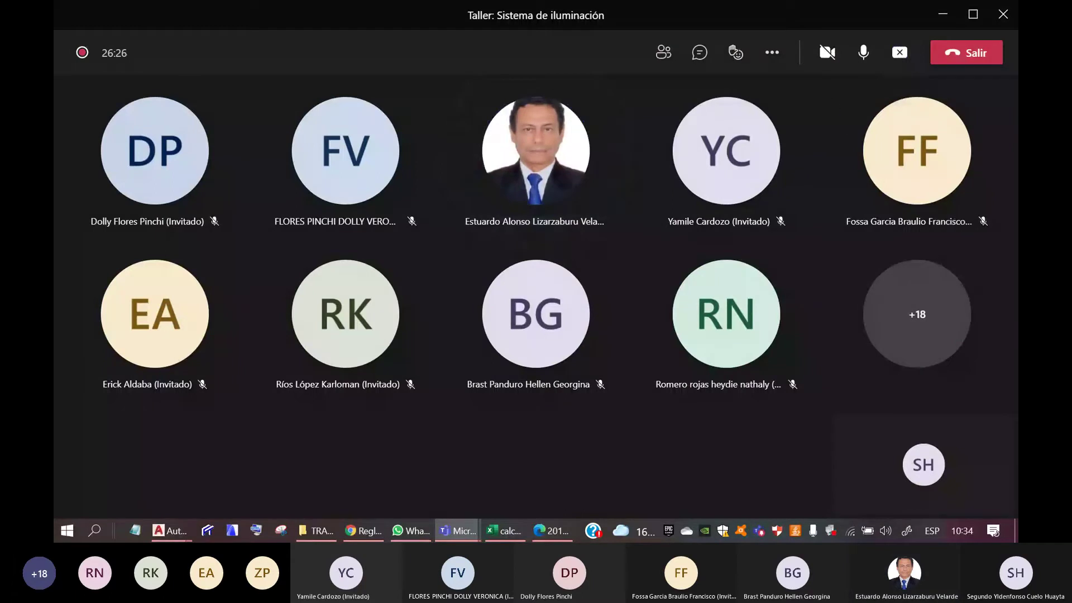
{"action": "left_click", "coordinate": [499, 530]}
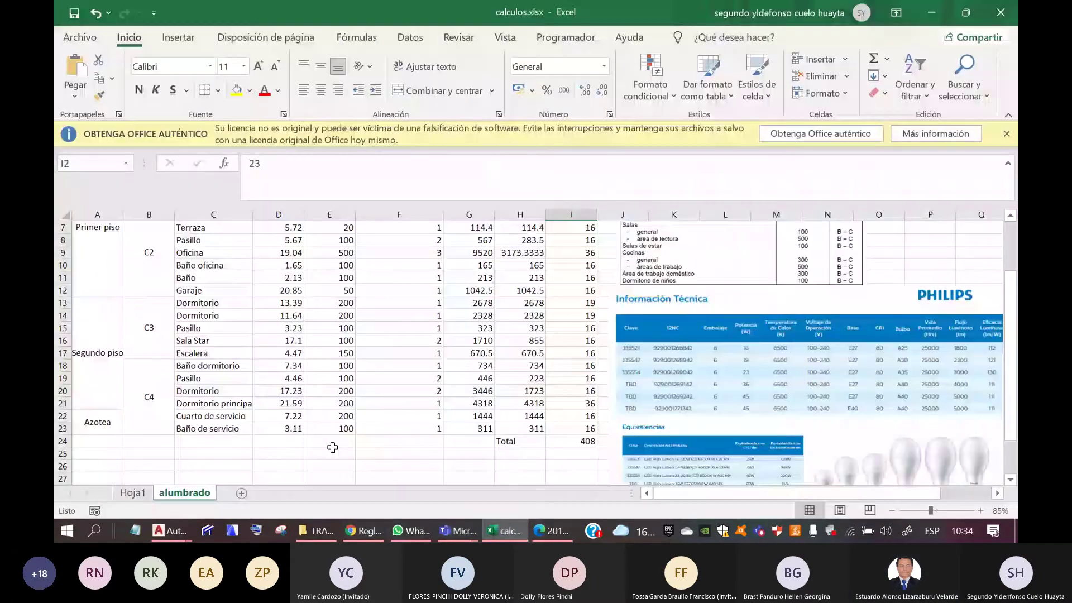
Step: Open the Hoja1 sheet and examine the conductor section formula, the TW-80 cable table and the power input P
{"action": "left_click", "coordinate": [146, 492]}
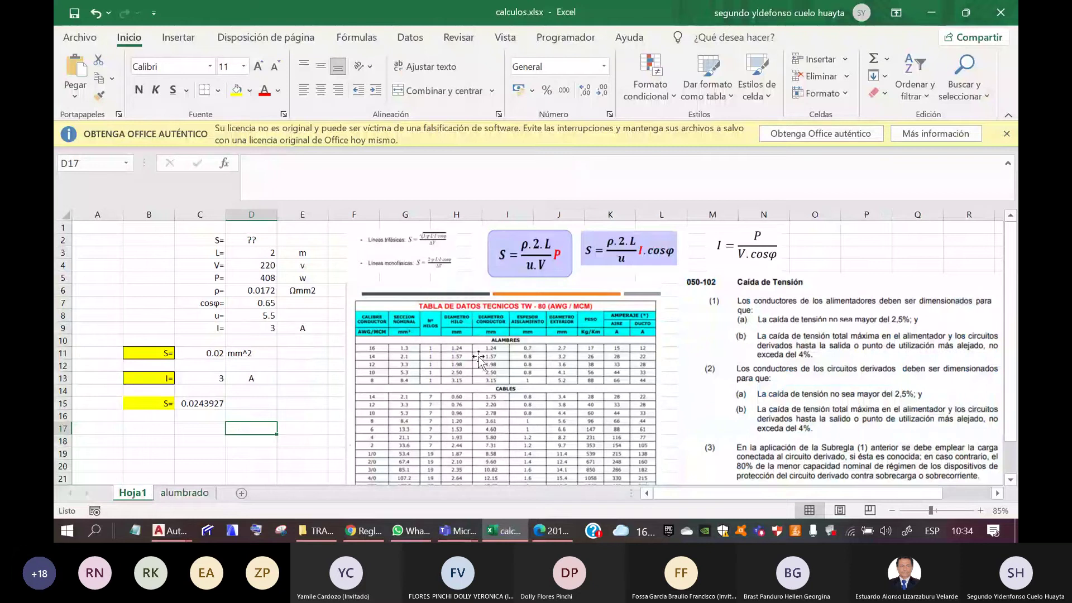
{"action": "left_click_drag", "start_coordinate": [479, 358], "coordinate": [478, 356]}
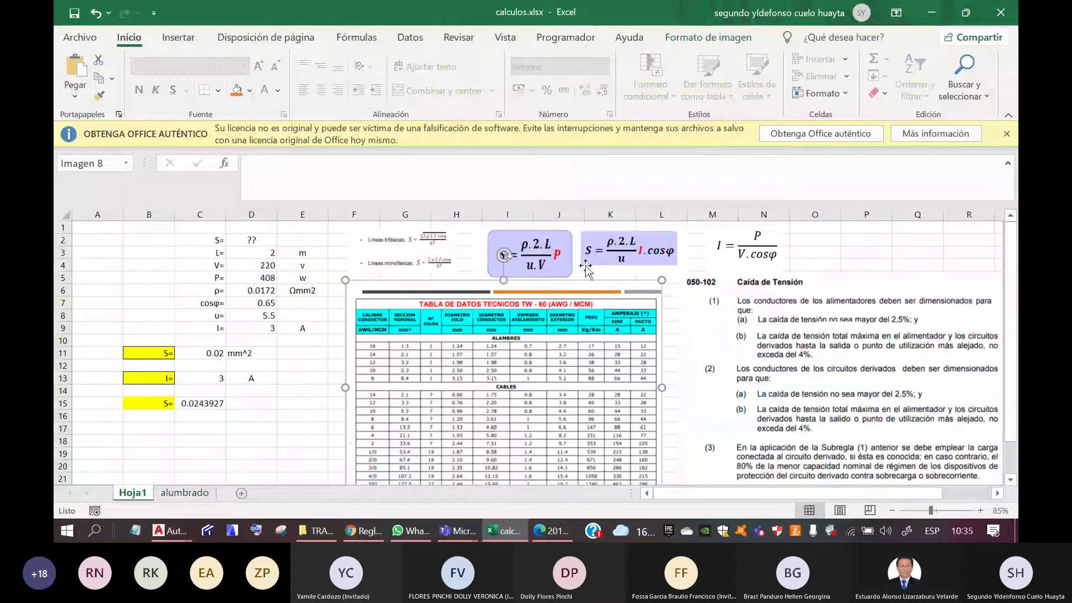
{"action": "left_click", "coordinate": [561, 262]}
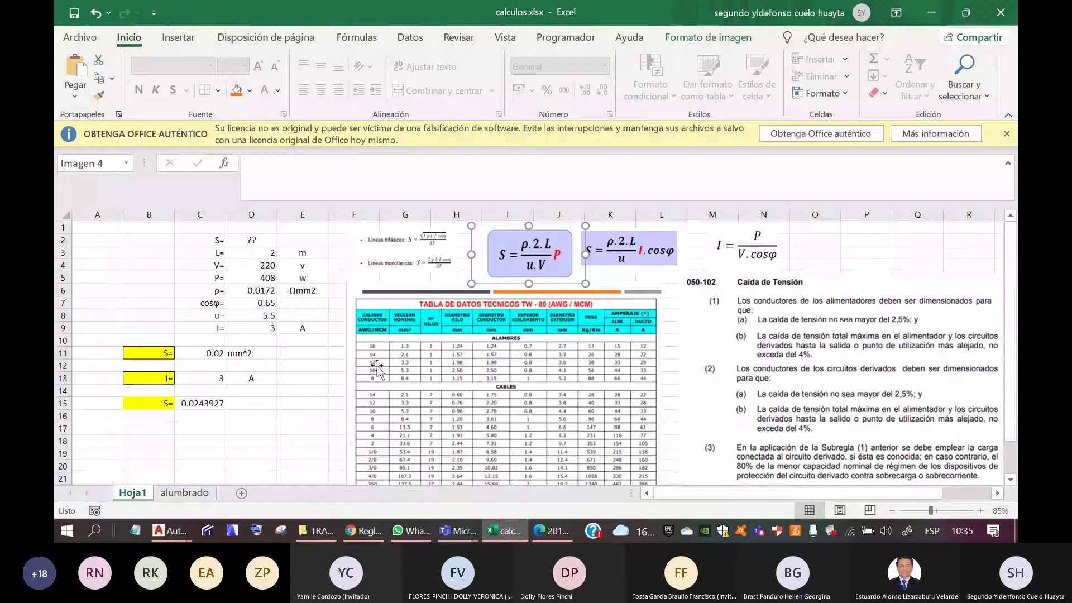
{"action": "left_click", "coordinate": [254, 268]}
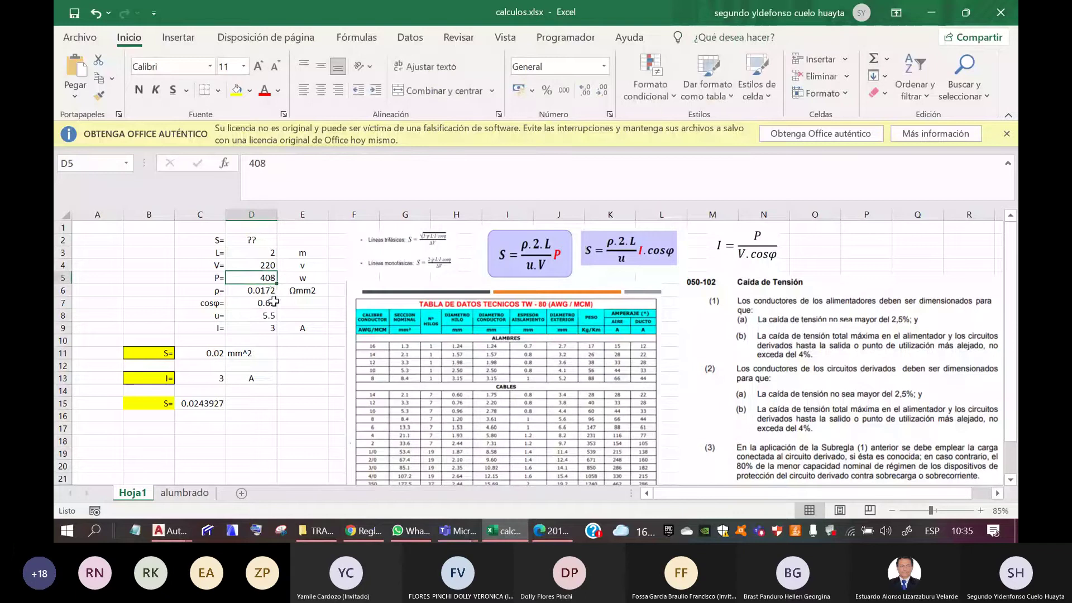
Step: Open "Calculo de la sección de un cable eléctrico.pdf" from the clase 2021-I folder inside instalaciones electricas > clases
{"action": "left_click", "coordinate": [536, 531]}
{"action": "key", "text": "ctrl+Tab"}
{"action": "left_click", "coordinate": [321, 531]}
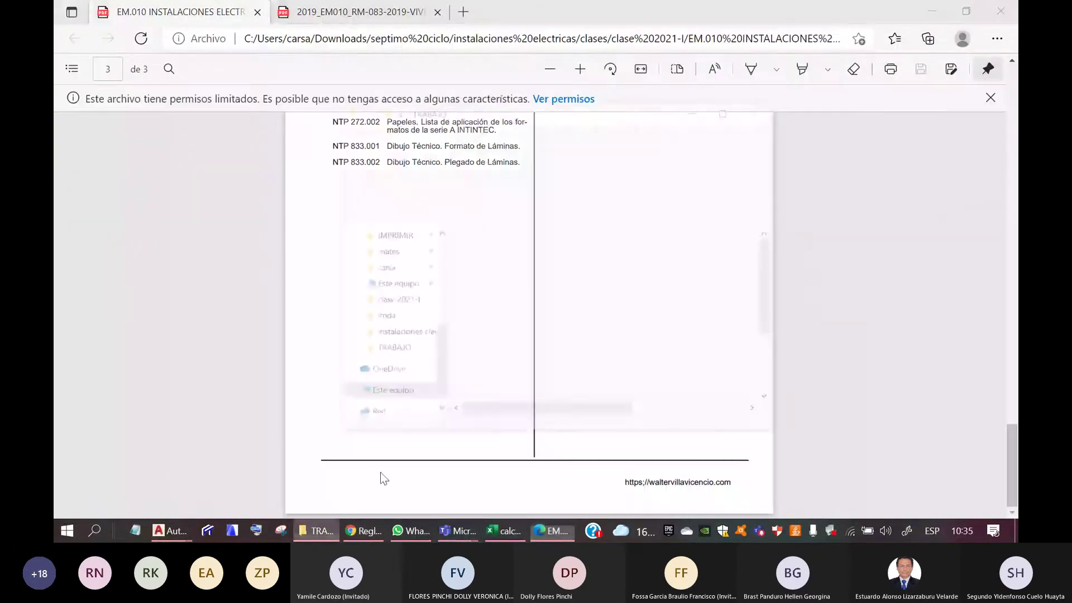
{"action": "key", "text": "alt+Up"}
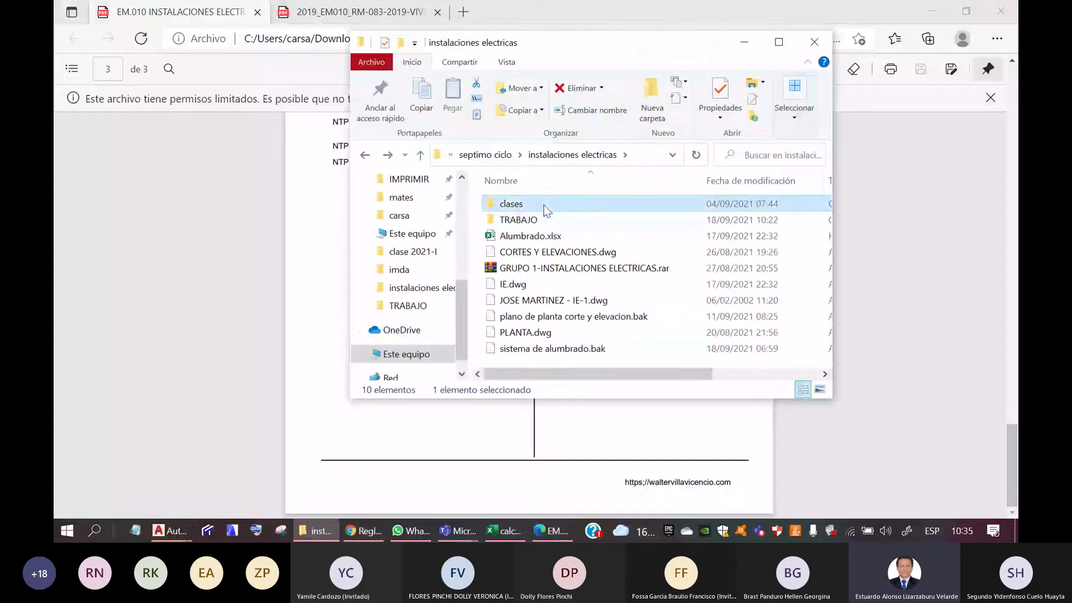
{"action": "double_click", "coordinate": [543, 204]}
{"action": "double_click", "coordinate": [537, 204]}
{"action": "scroll", "coordinate": [536, 208], "scroll_direction": "down", "scroll_amount": 2}
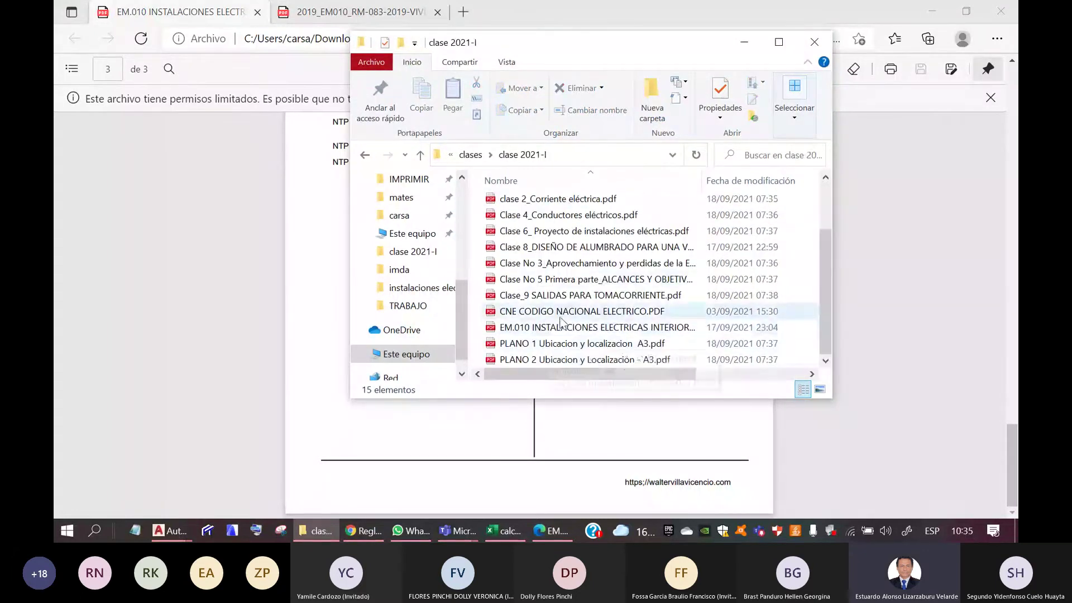
{"action": "scroll", "coordinate": [573, 306], "scroll_direction": "up", "scroll_amount": 2}
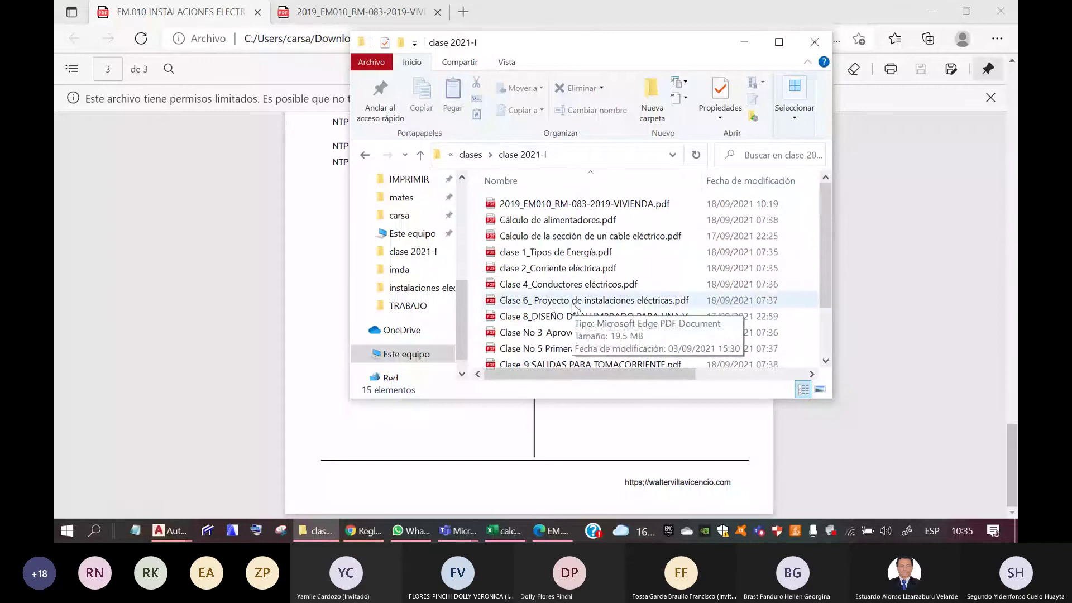
{"action": "double_click", "coordinate": [572, 237]}
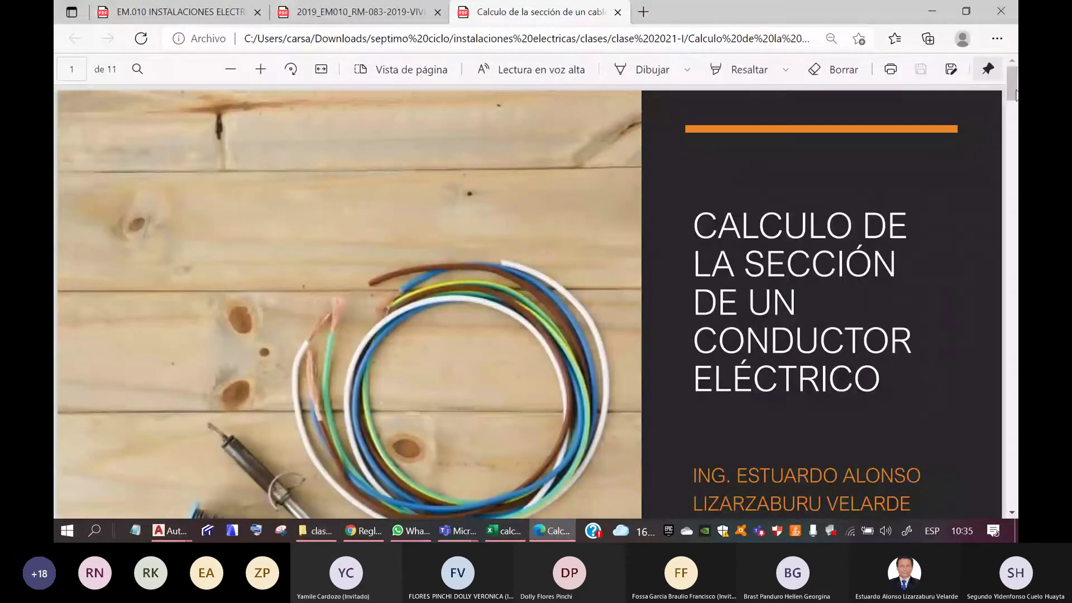
Step: Look through the conductor section slides from the sizing conditions to Ejemplo 1 on page 6
{"action": "left_click_drag", "start_coordinate": [1015, 95], "coordinate": [1015, 173]}
{"action": "scroll", "coordinate": [692, 273], "scroll_direction": "down", "scroll_amount": 15}
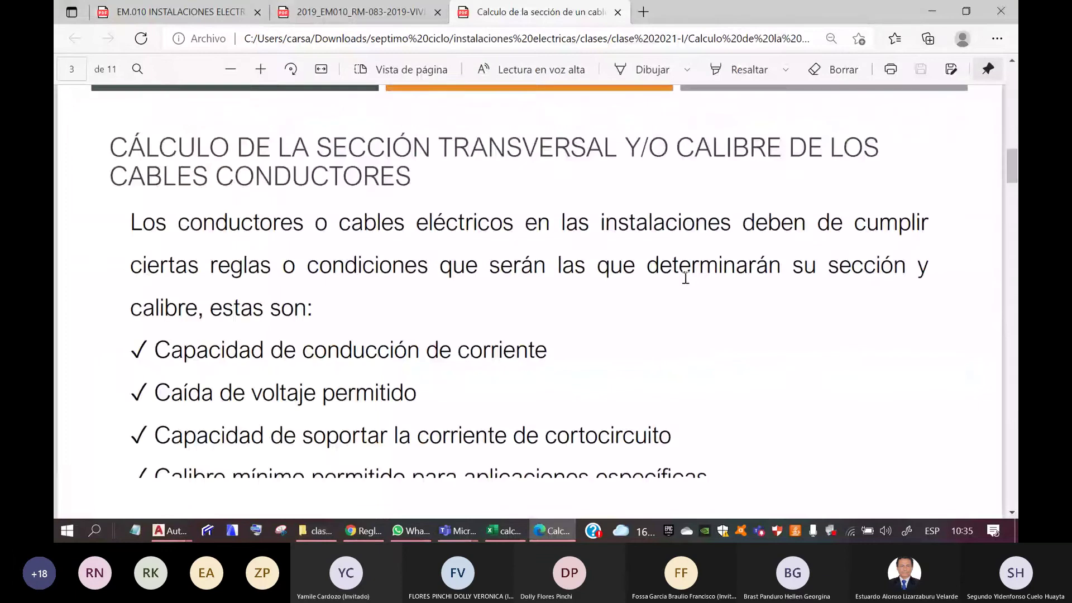
{"action": "scroll", "coordinate": [612, 310], "scroll_direction": "down", "scroll_amount": 6}
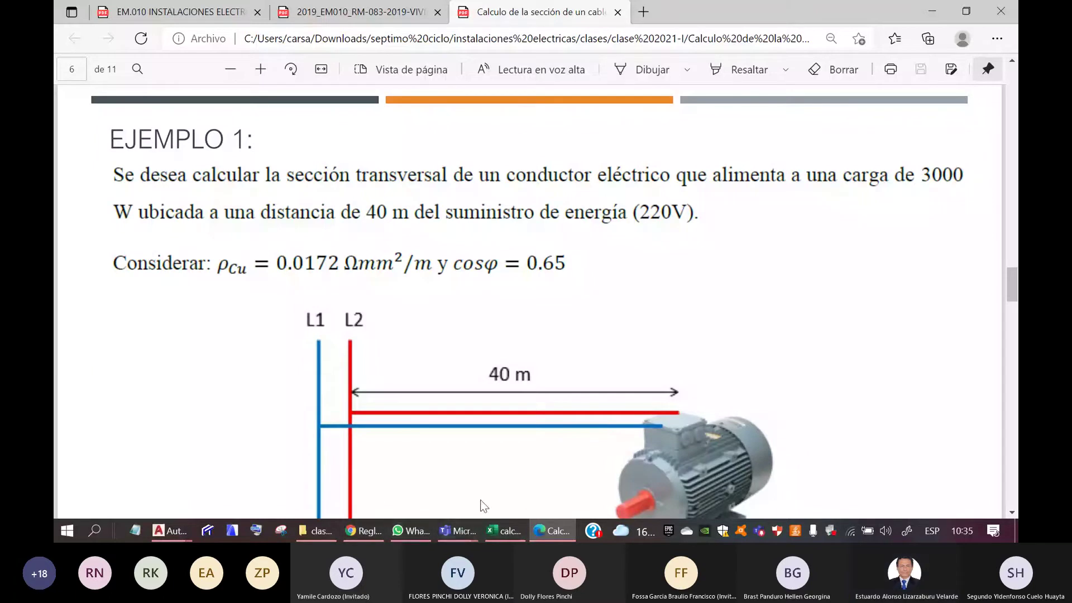
Step: Return to the alumbrado sheet of calculos.xlsx in Excel and dismiss the Office licence notice
{"action": "left_click", "coordinate": [500, 531]}
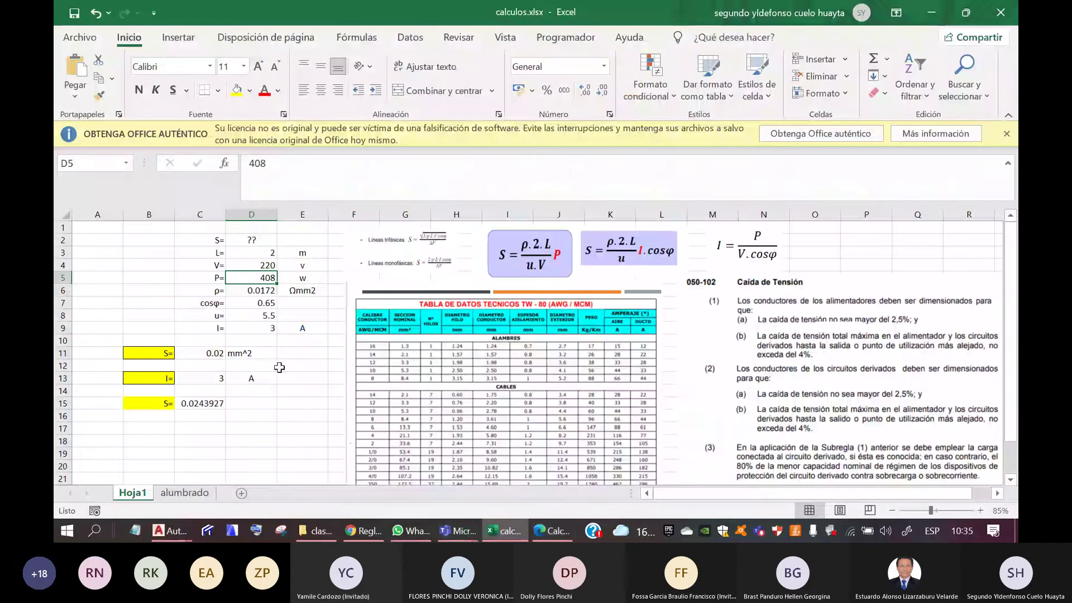
{"action": "left_click", "coordinate": [202, 498]}
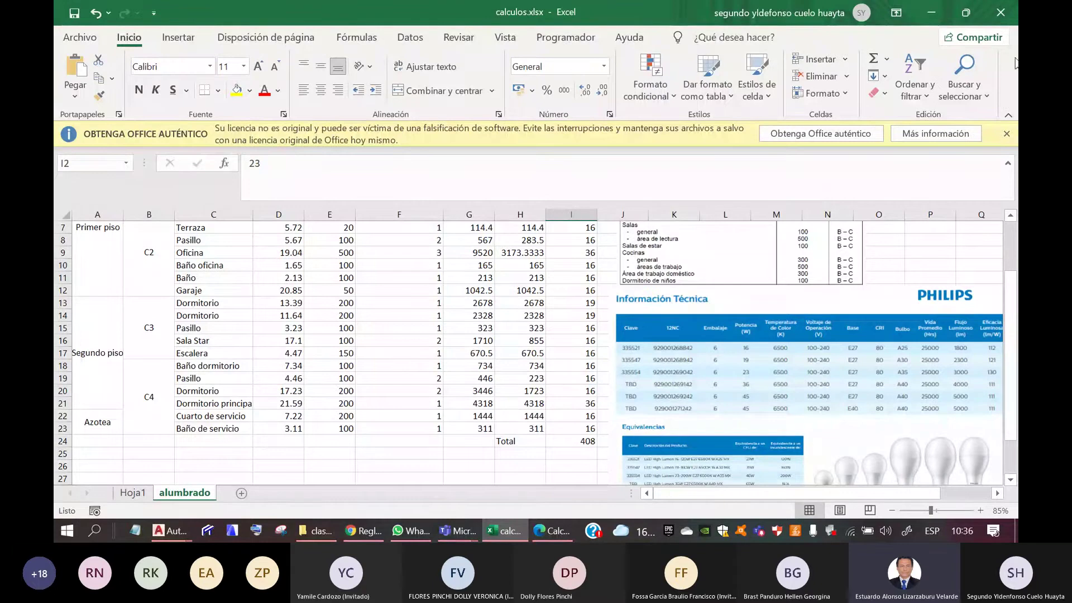
{"action": "left_click", "coordinate": [1007, 134]}
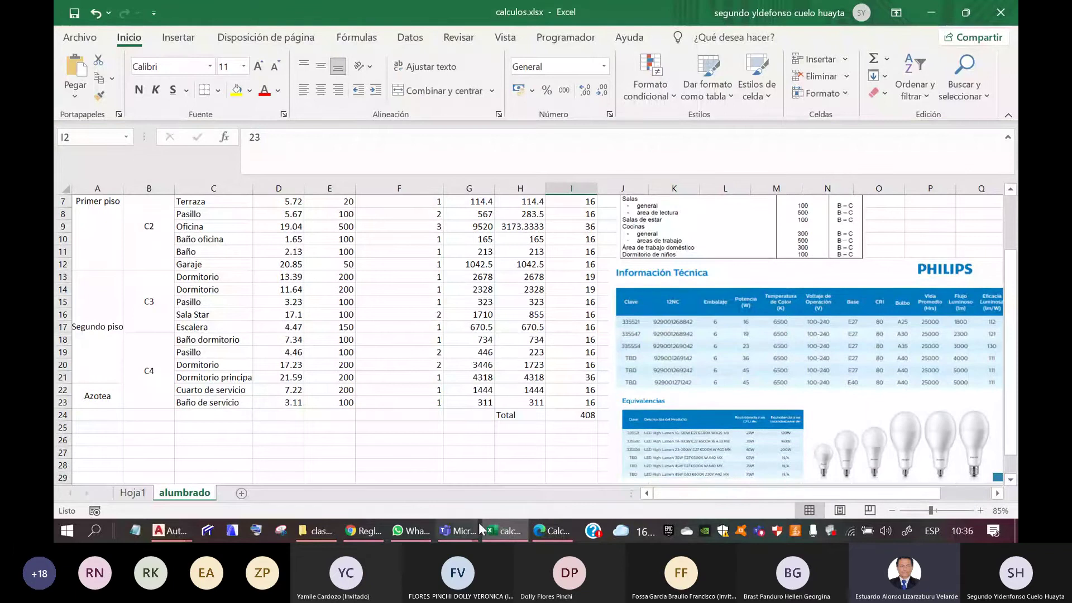
Step: Review the Potencia column for all rooms and inspect the formula of the Total cell
{"action": "mouse_move", "coordinate": [474, 535]}
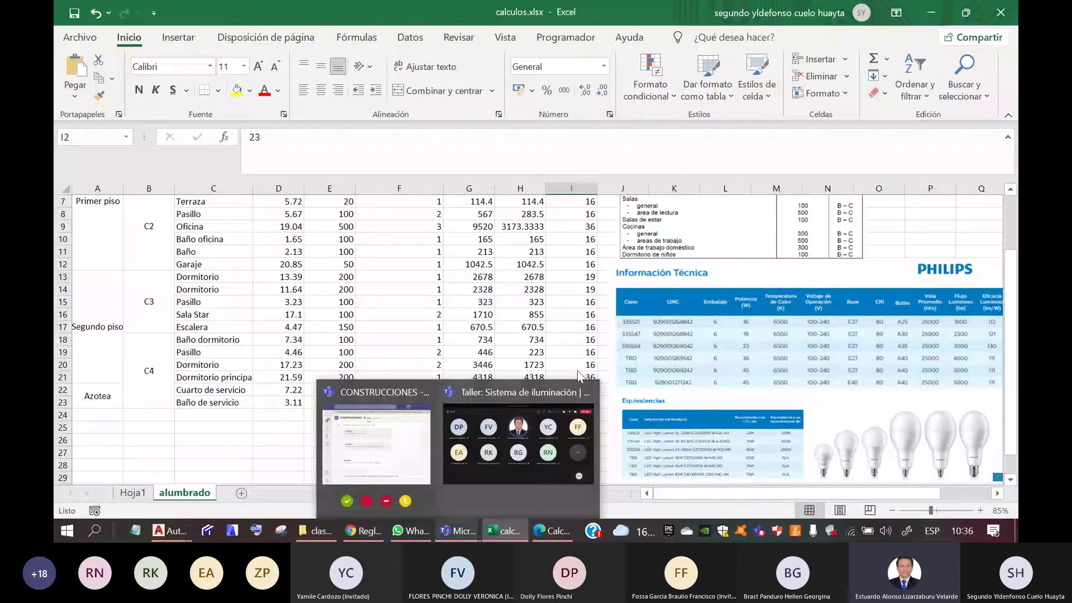
{"action": "left_click", "coordinate": [580, 340]}
{"action": "scroll", "coordinate": [580, 326], "scroll_direction": "up", "scroll_amount": 2}
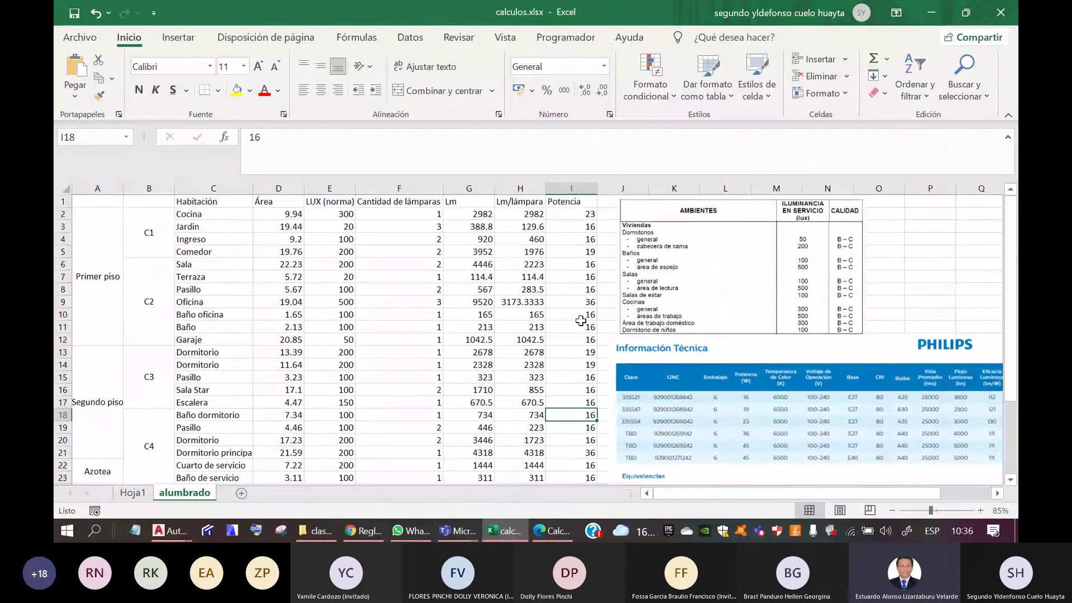
{"action": "scroll", "coordinate": [583, 323], "scroll_direction": "down", "scroll_amount": 1}
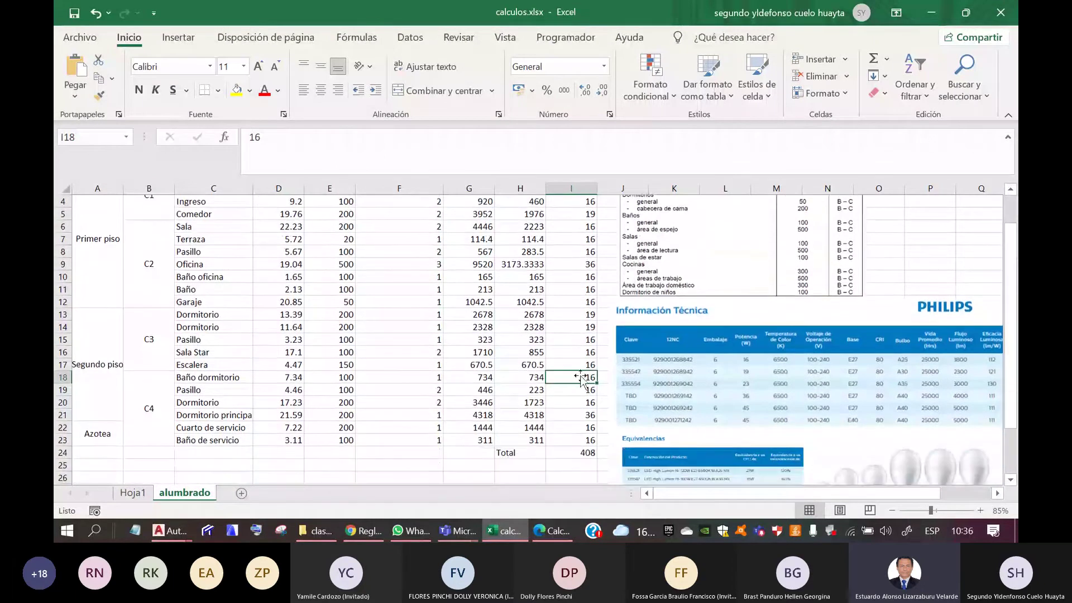
{"action": "scroll", "coordinate": [580, 318], "scroll_direction": "up", "scroll_amount": 1}
{"action": "scroll", "coordinate": [578, 312], "scroll_direction": "down", "scroll_amount": 1}
{"action": "scroll", "coordinate": [575, 307], "scroll_direction": "down", "scroll_amount": 1}
{"action": "left_click", "coordinate": [576, 450]}
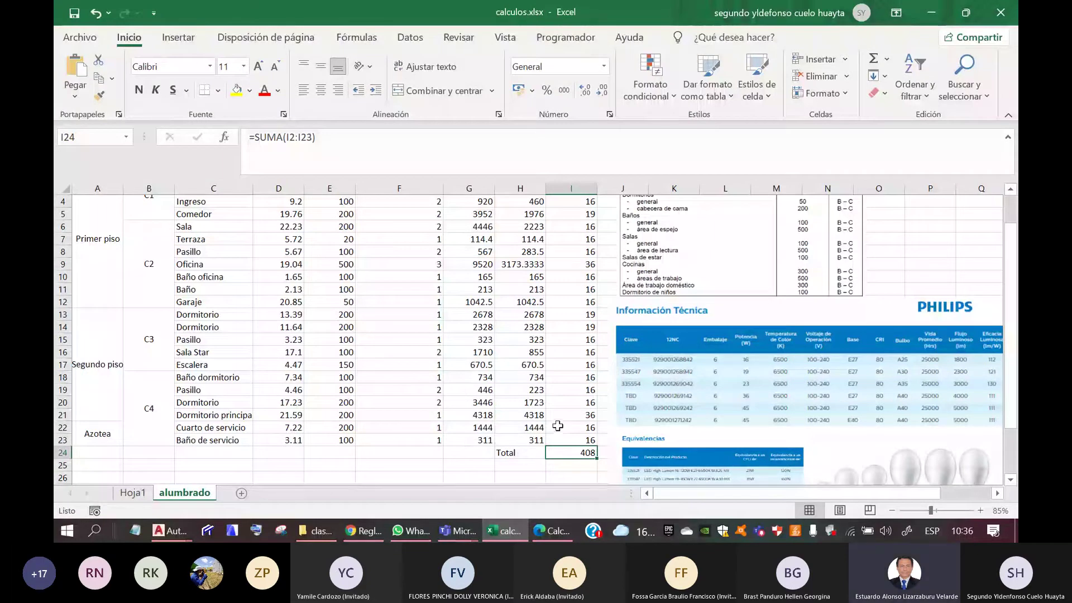
Step: Inspect the Baño de servicio row's power, lumen and lamp quantity cells, check the Hoja1 conductor inputs and return to alumbrado
{"action": "left_click", "coordinate": [574, 439]}
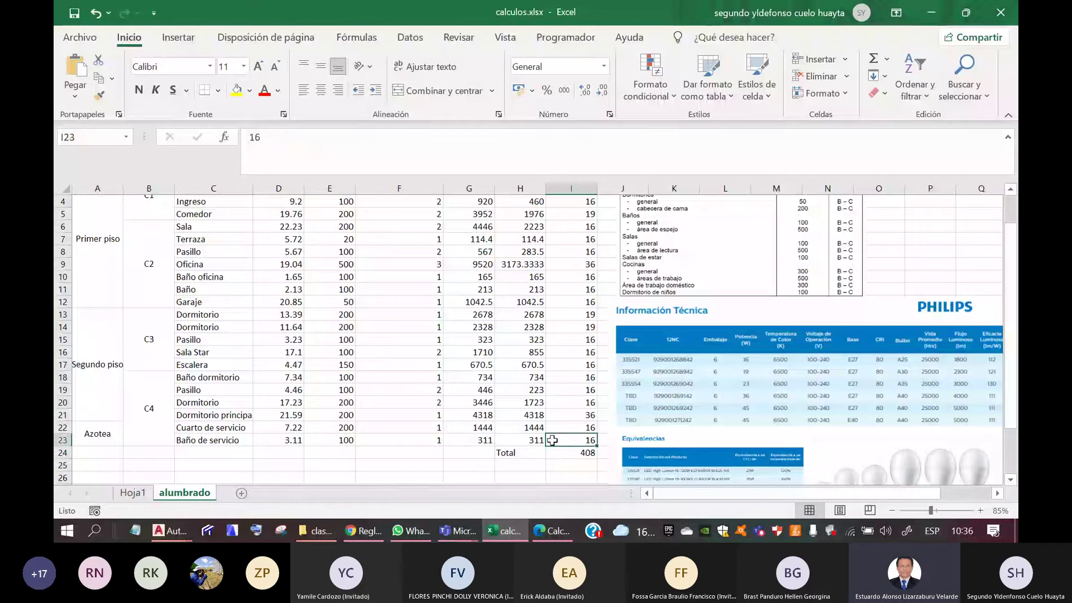
{"action": "left_click", "coordinate": [517, 440]}
{"action": "left_click", "coordinate": [469, 440]}
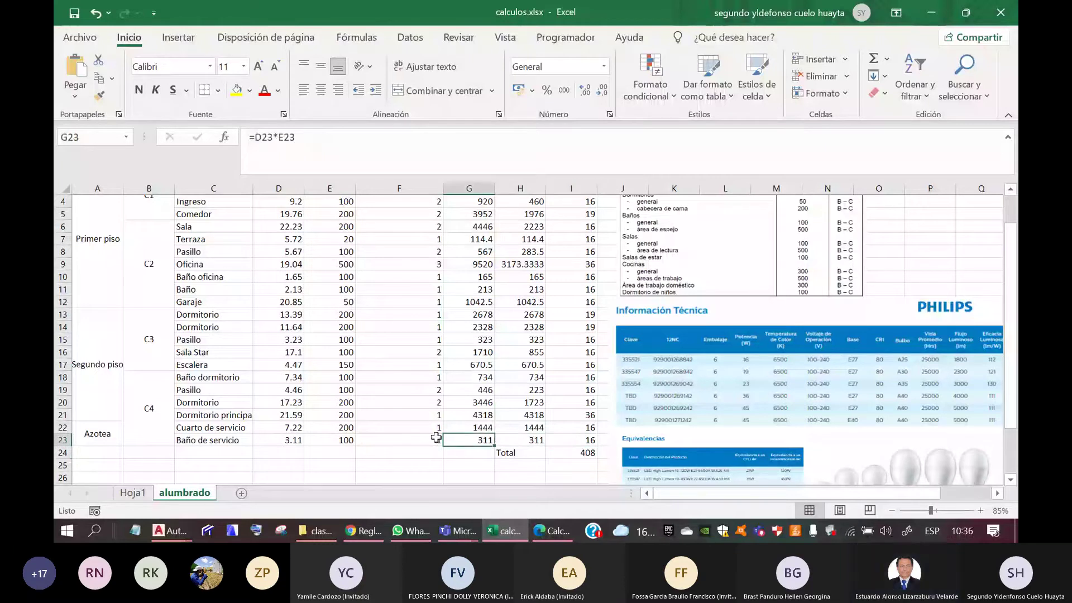
{"action": "left_click", "coordinate": [419, 440]}
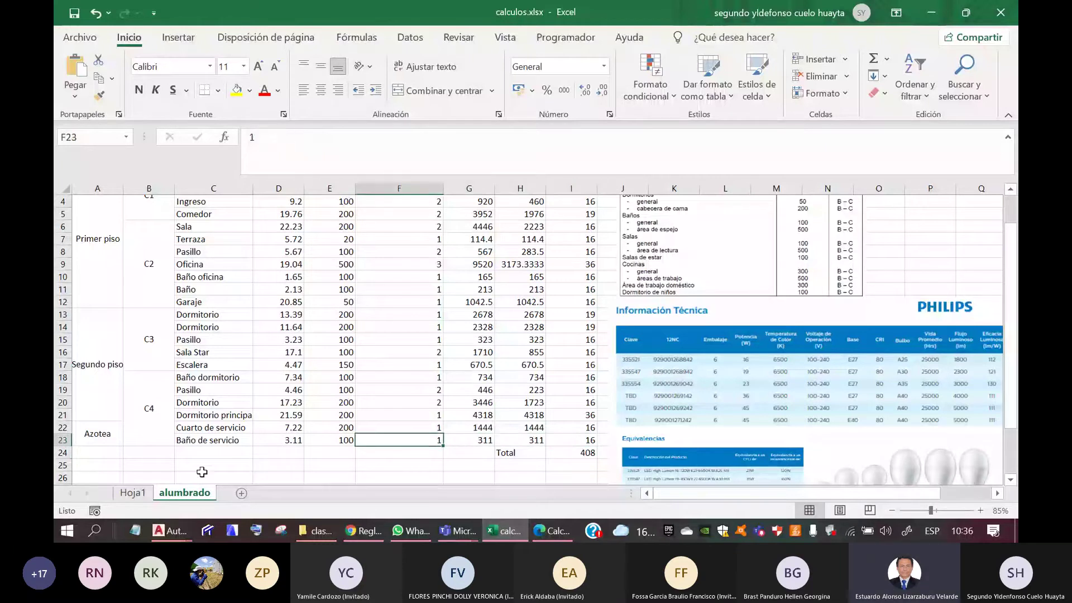
{"action": "left_click", "coordinate": [132, 493]}
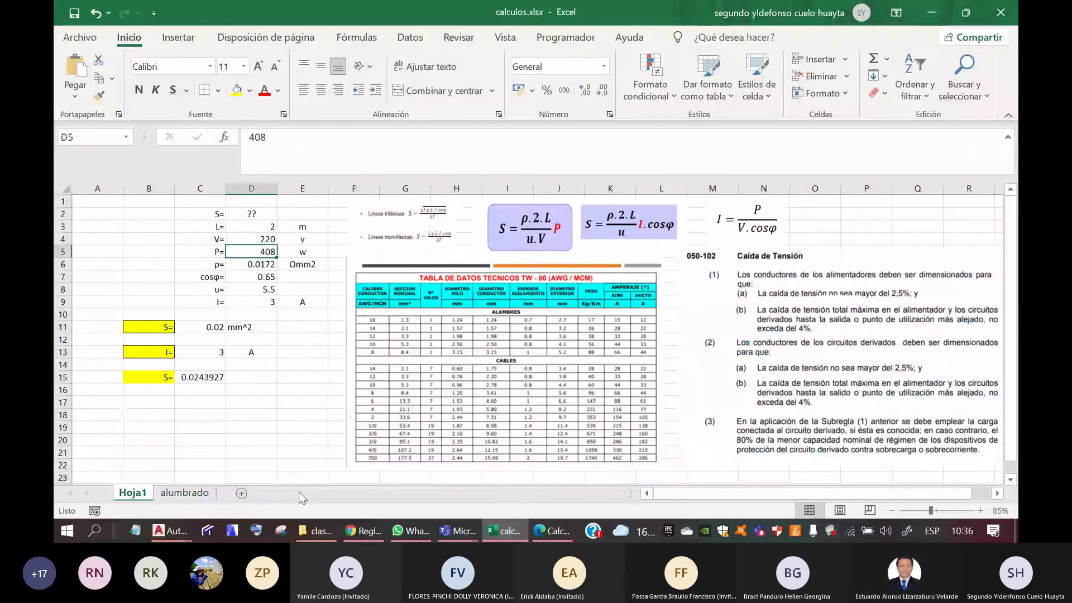
{"action": "left_click", "coordinate": [201, 496]}
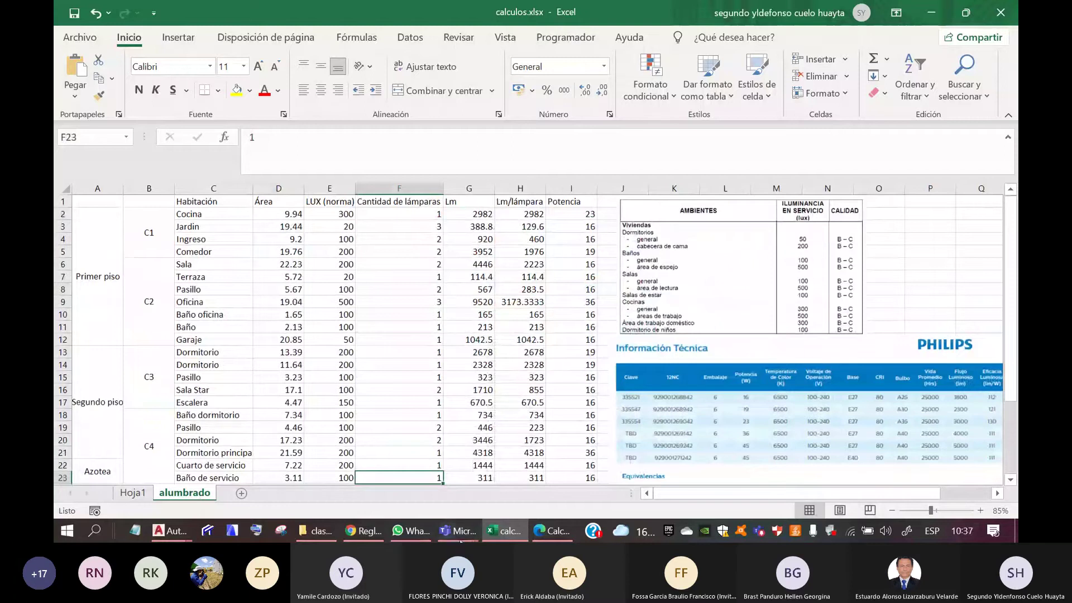
Step: Switch to the "Taller: Sistema de iluminación" meeting in Teams, mute the microphone and stop sharing the screen
{"action": "mouse_move", "coordinate": [467, 535]}
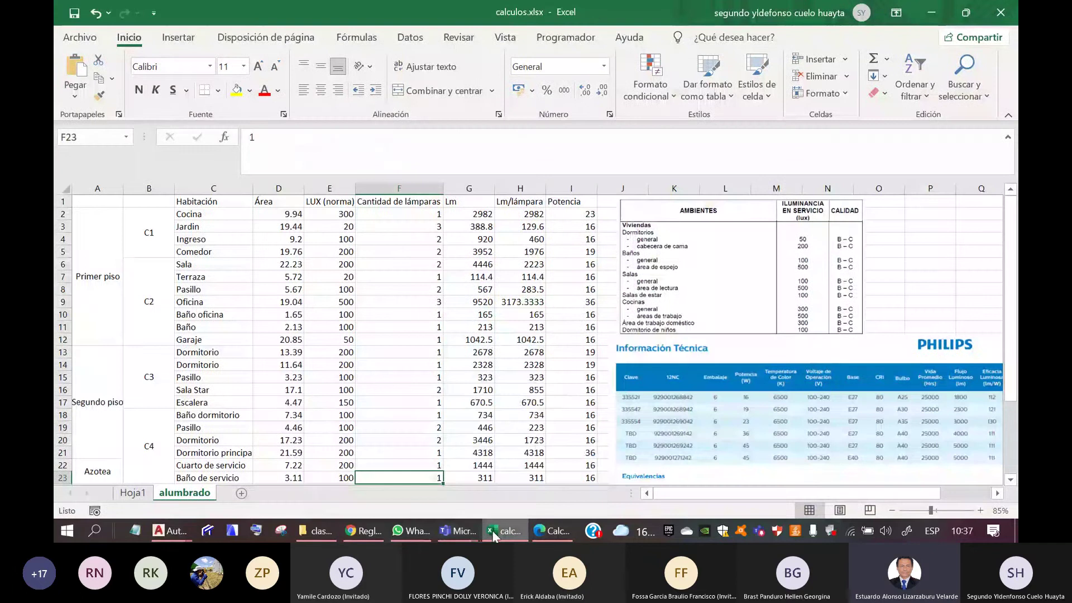
{"action": "left_click", "coordinate": [523, 434]}
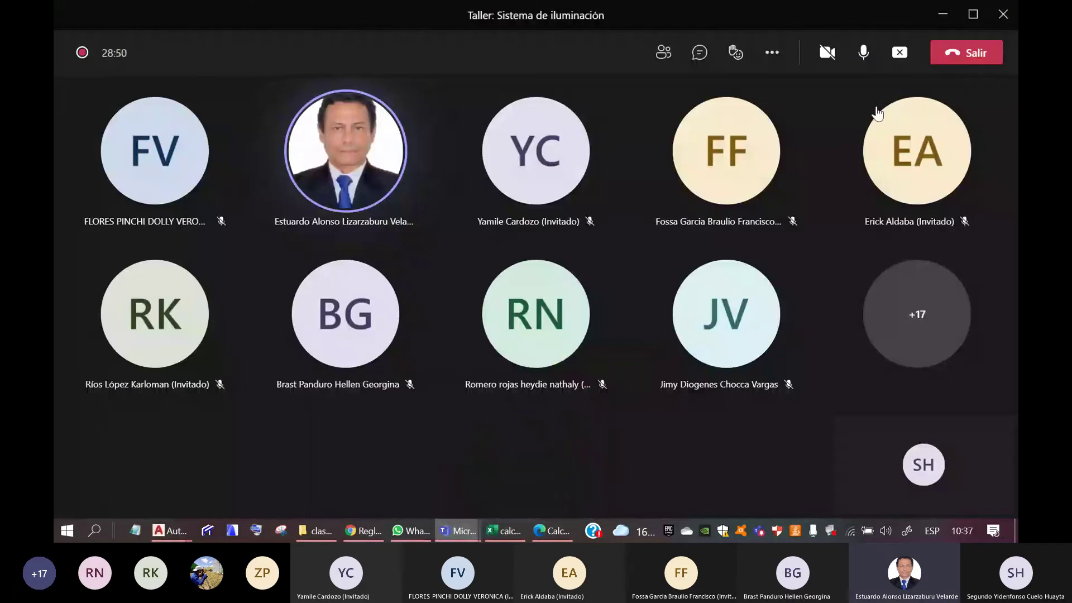
{"action": "left_click", "coordinate": [865, 60]}
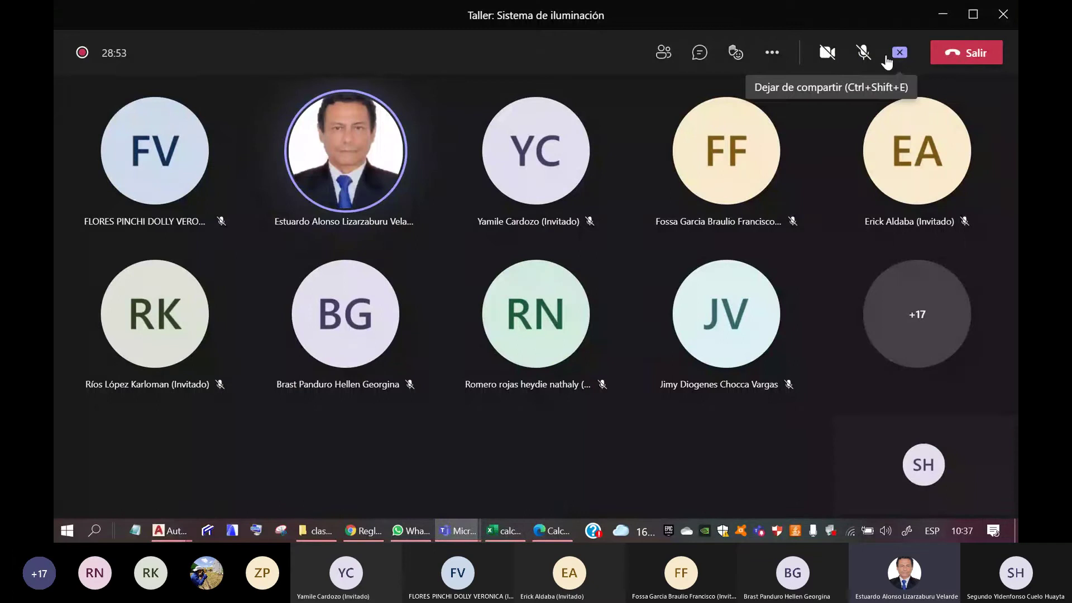
{"action": "left_click", "coordinate": [886, 57]}
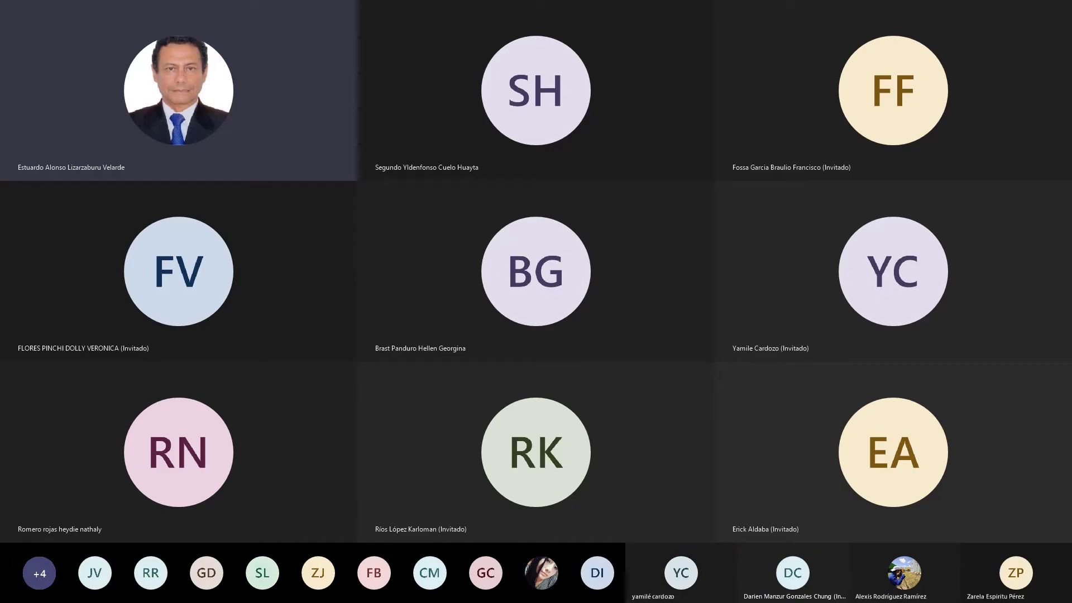
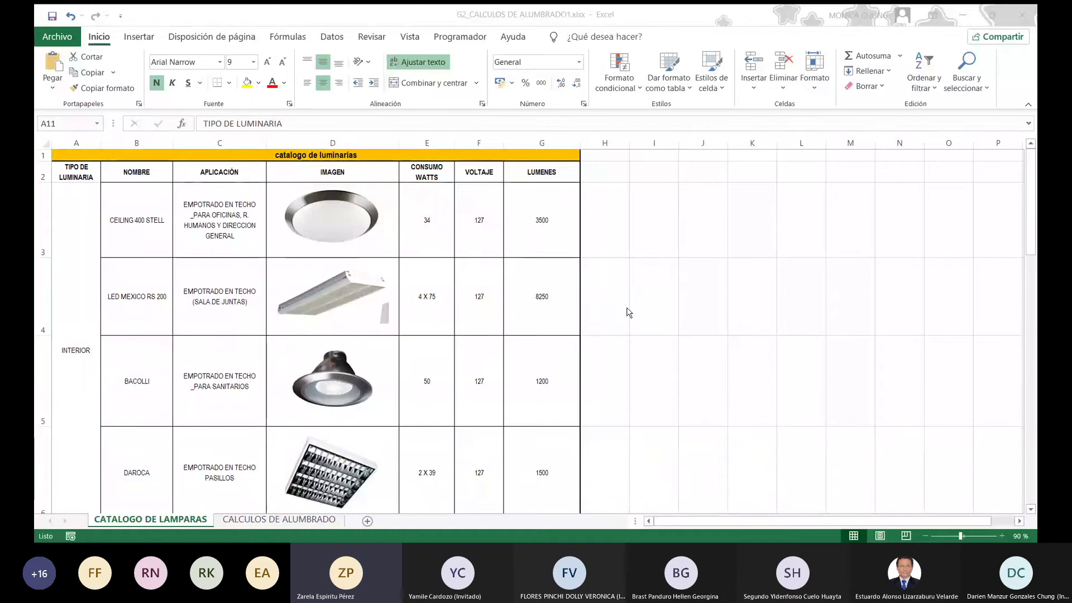
Step: Review the interior and exterior luminaires on the CATALOGO DE LAMPARAS sheet and glance at the Dormitorio calculation on CALCULOS DE ALUMBRADO
{"action": "scroll", "coordinate": [611, 359], "scroll_direction": "down", "scroll_amount": 1}
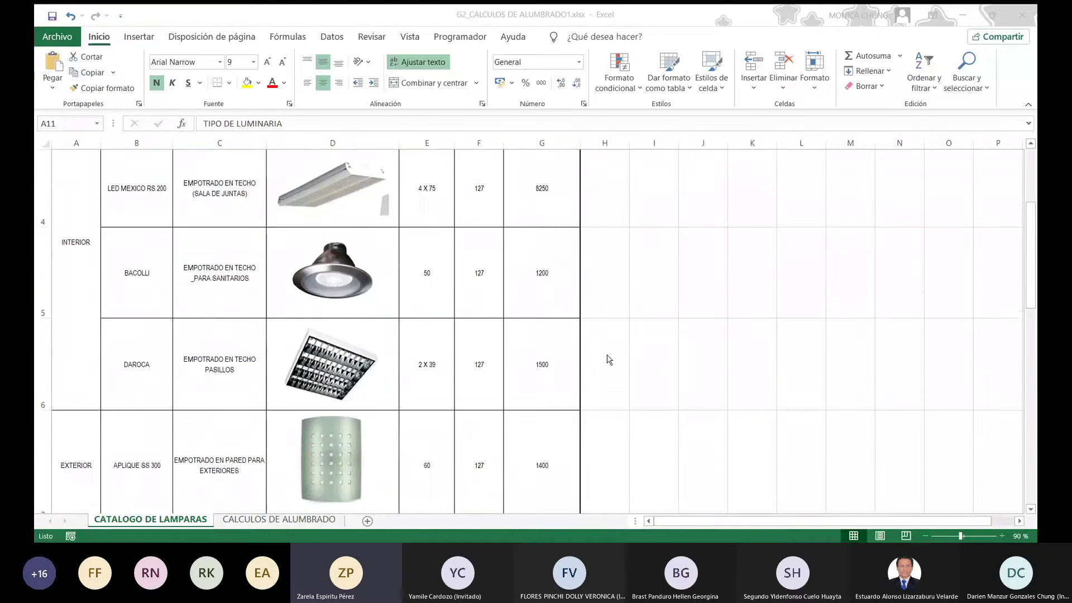
{"action": "scroll", "coordinate": [610, 359], "scroll_direction": "down", "scroll_amount": 1}
{"action": "scroll", "coordinate": [609, 359], "scroll_direction": "up", "scroll_amount": 2}
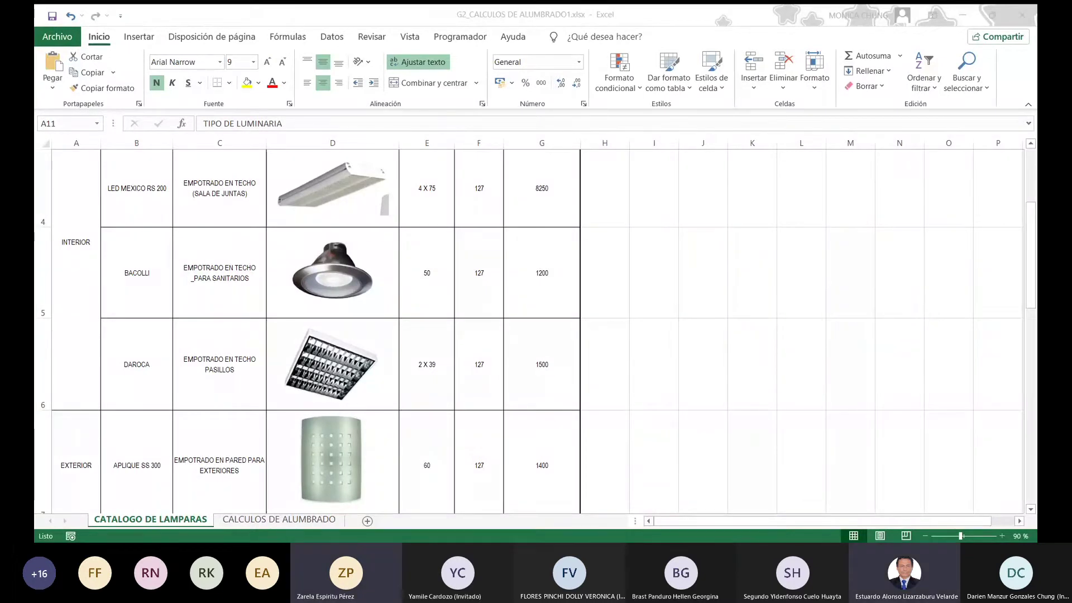
{"action": "left_click", "coordinate": [275, 520]}
{"action": "scroll", "coordinate": [316, 452], "scroll_direction": "up", "scroll_amount": 5}
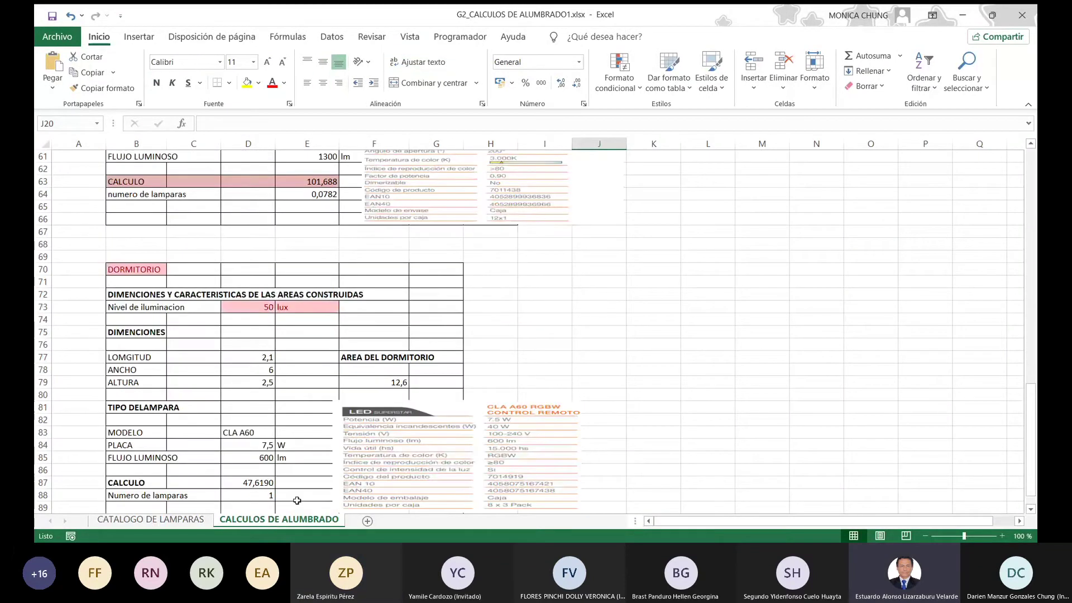
{"action": "left_click", "coordinate": [151, 519]}
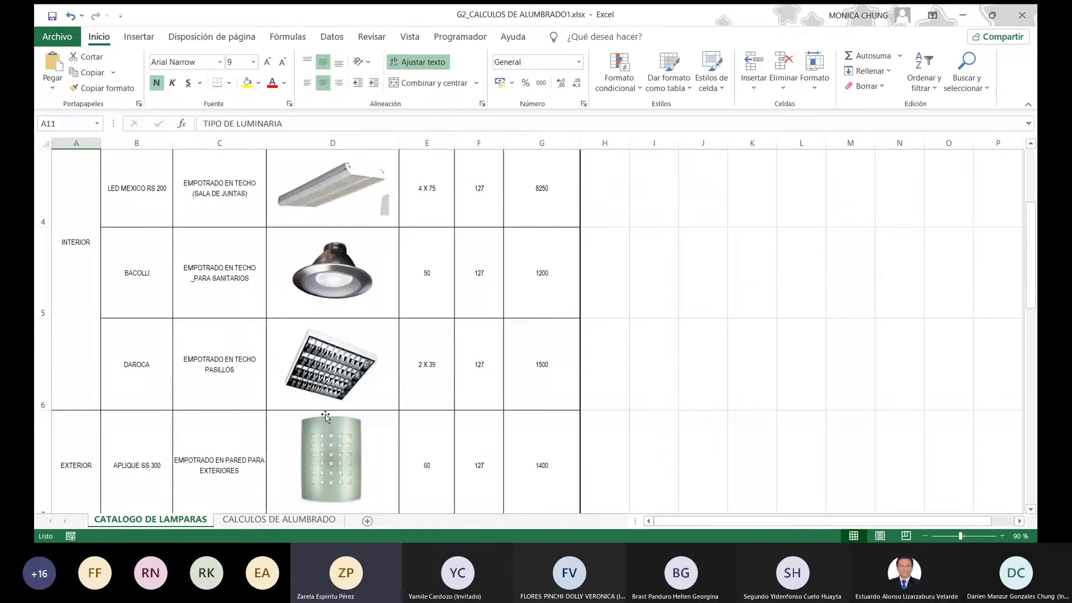
Step: Open the CALCULOS DE ALUMBRADO sheet and examine the Hall calculation beside the interior illuminance table
{"action": "left_click", "coordinate": [279, 520]}
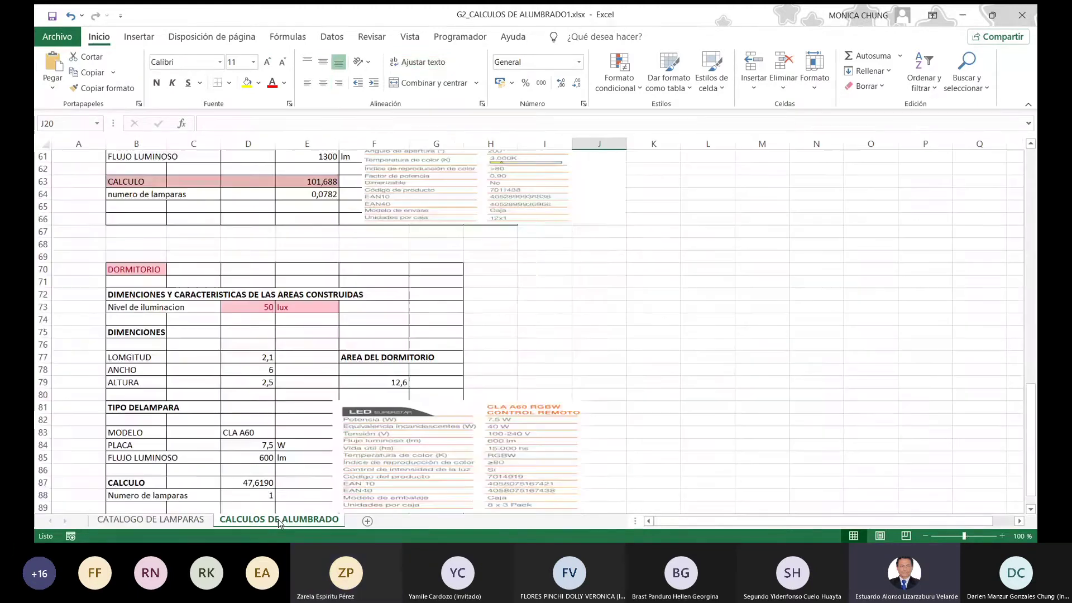
{"action": "scroll", "coordinate": [268, 390], "scroll_direction": "up", "scroll_amount": 15}
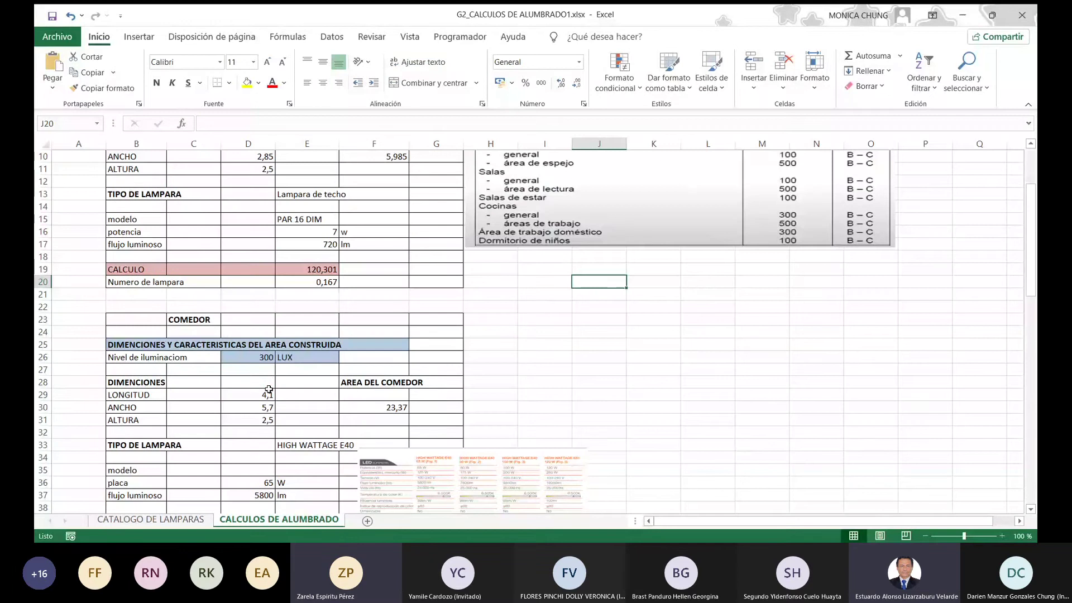
{"action": "scroll", "coordinate": [351, 270], "scroll_direction": "up", "scroll_amount": 3}
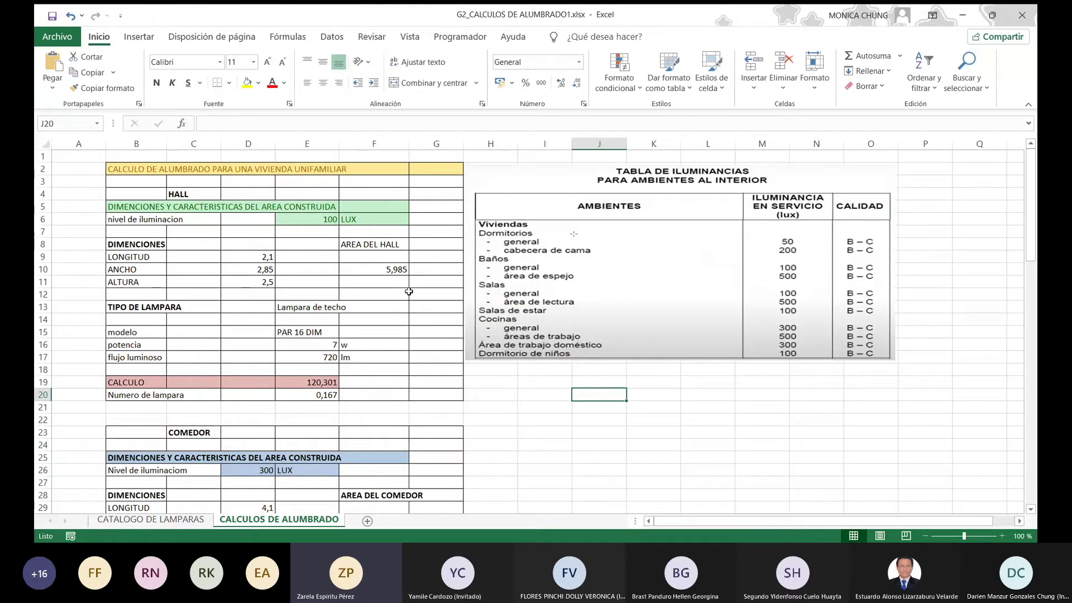
Step: Examine the Comedor lighting calculation and its lamp data sheet with the sheet enlarged to 110%
{"action": "scroll", "coordinate": [409, 291], "scroll_direction": "down", "scroll_amount": 2}
{"action": "scroll", "coordinate": [409, 292], "scroll_direction": "down", "scroll_amount": 1}
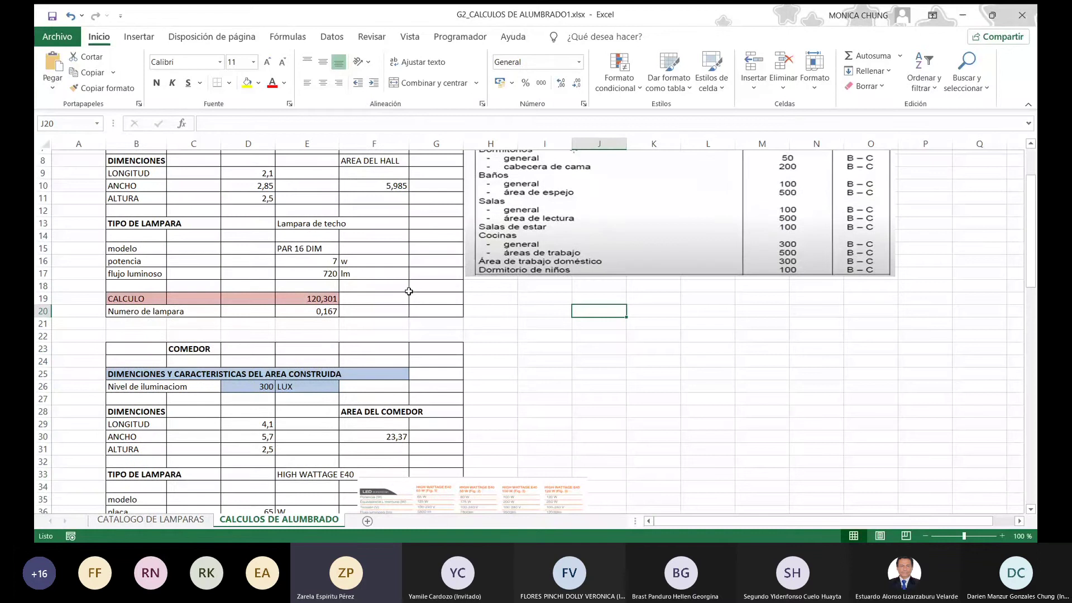
{"action": "scroll", "coordinate": [408, 291], "scroll_direction": "down", "scroll_amount": 3}
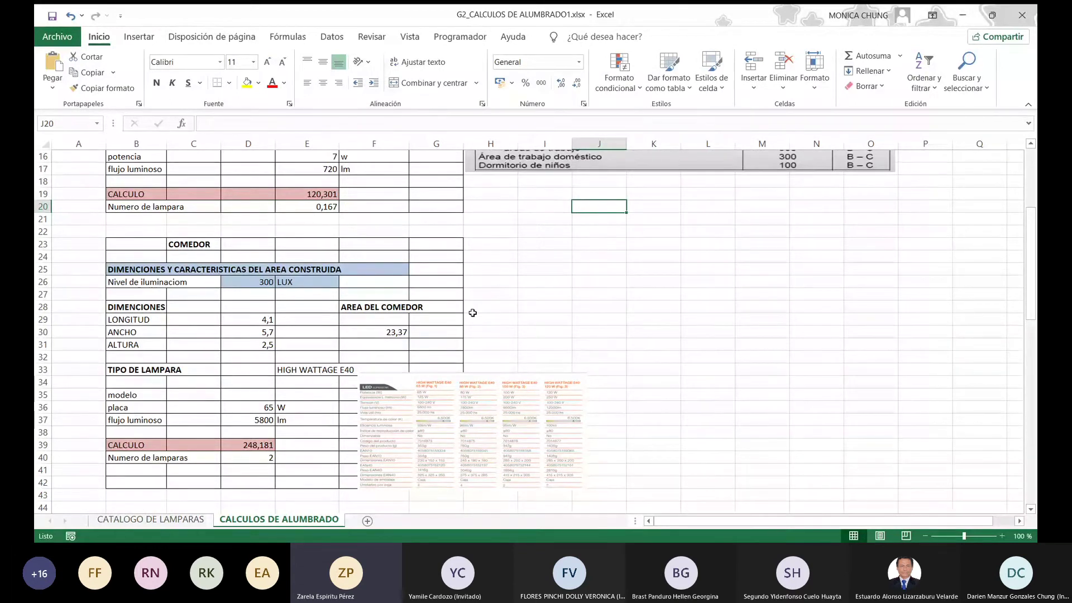
{"action": "scroll", "coordinate": [473, 312], "scroll_direction": "down", "scroll_amount": 1}
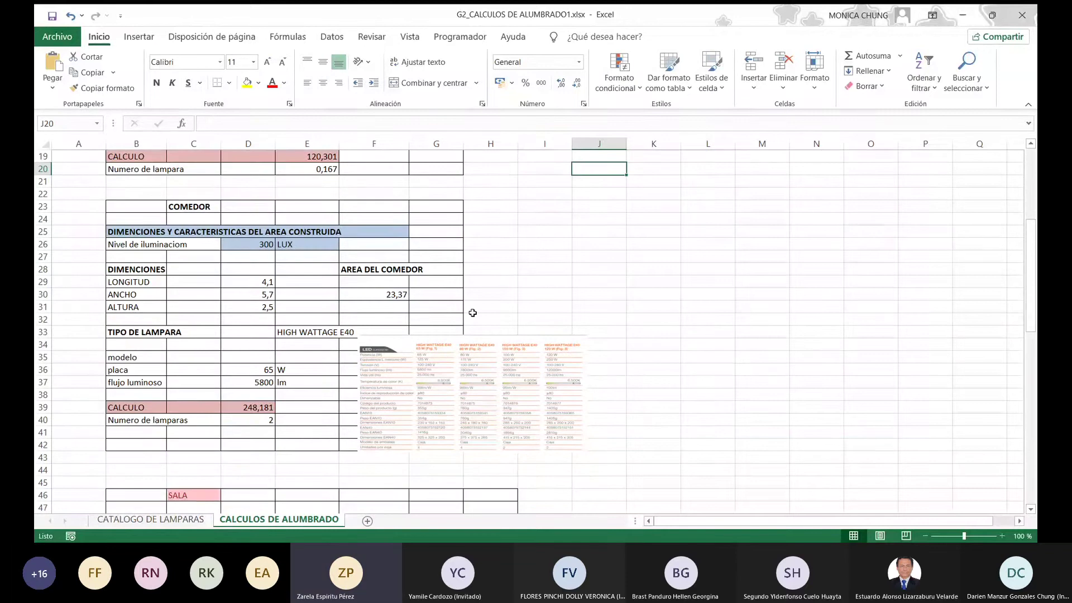
{"action": "left_click", "coordinate": [1002, 536]}
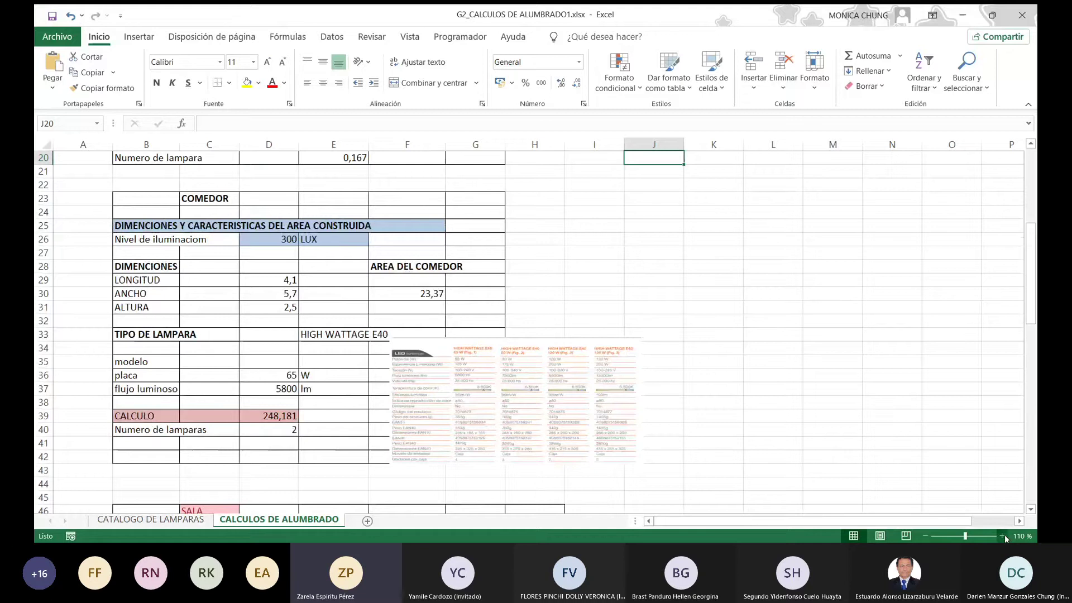
Step: Enlarge the sheet to 120%, then move the HIGH WATTAGE E40 data image clear of the Comedor table and enlarge it from column H to N
{"action": "left_click", "coordinate": [1002, 536]}
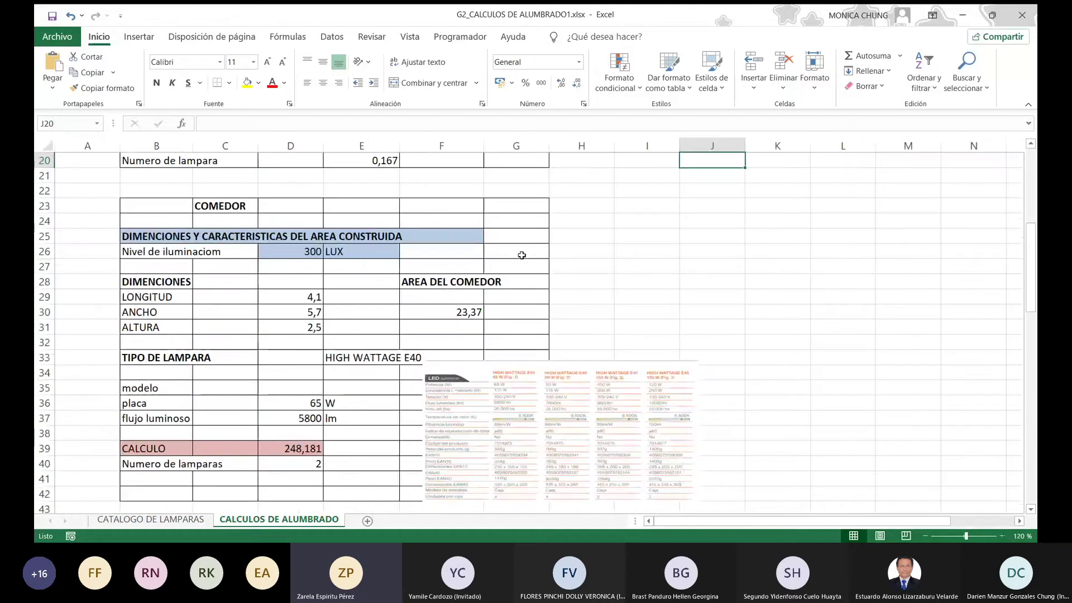
{"action": "scroll", "coordinate": [521, 255], "scroll_direction": "down", "scroll_amount": 1}
{"action": "left_click", "coordinate": [845, 407]}
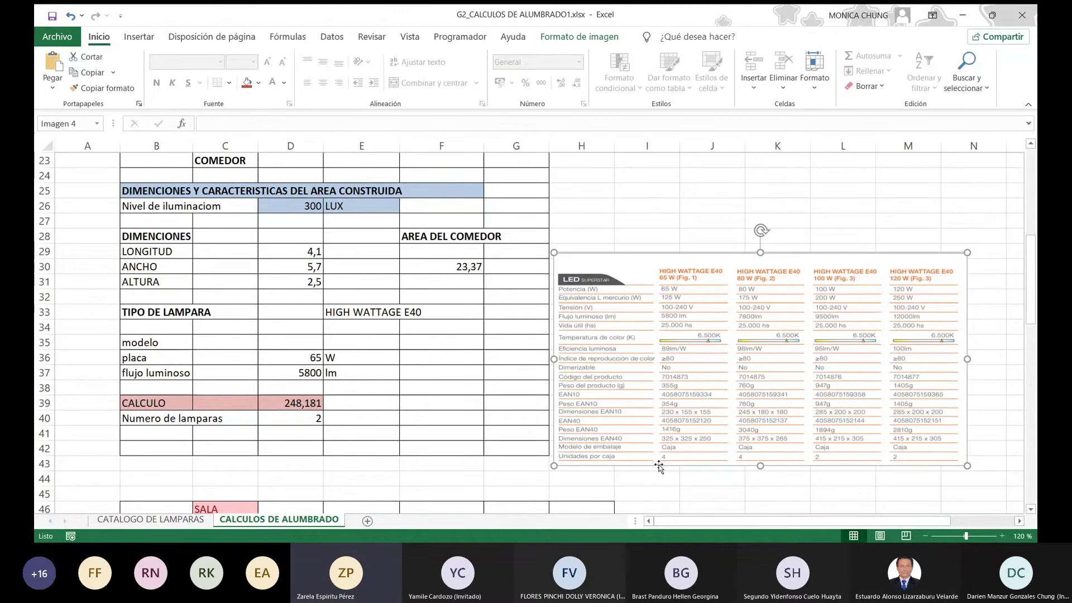
Step: Examine the Sala and Dormitorio lighting calculations together with their G95 and CLA A60 lamp data sheets
{"action": "scroll", "coordinate": [638, 448], "scroll_direction": "down", "scroll_amount": 3}
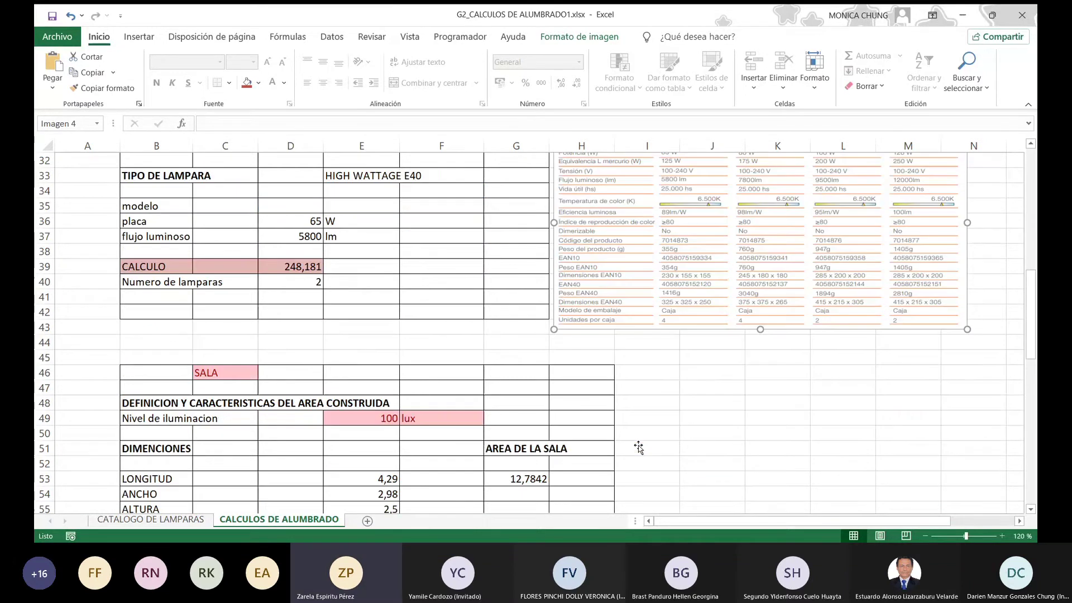
{"action": "scroll", "coordinate": [638, 447], "scroll_direction": "down", "scroll_amount": 3}
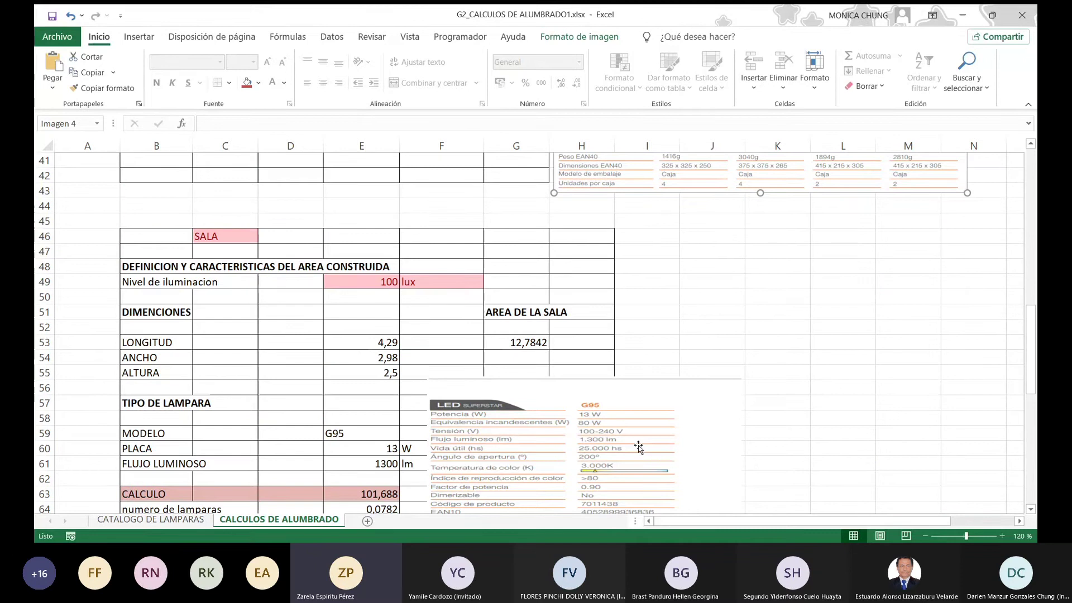
{"action": "scroll", "coordinate": [639, 448], "scroll_direction": "down", "scroll_amount": 3}
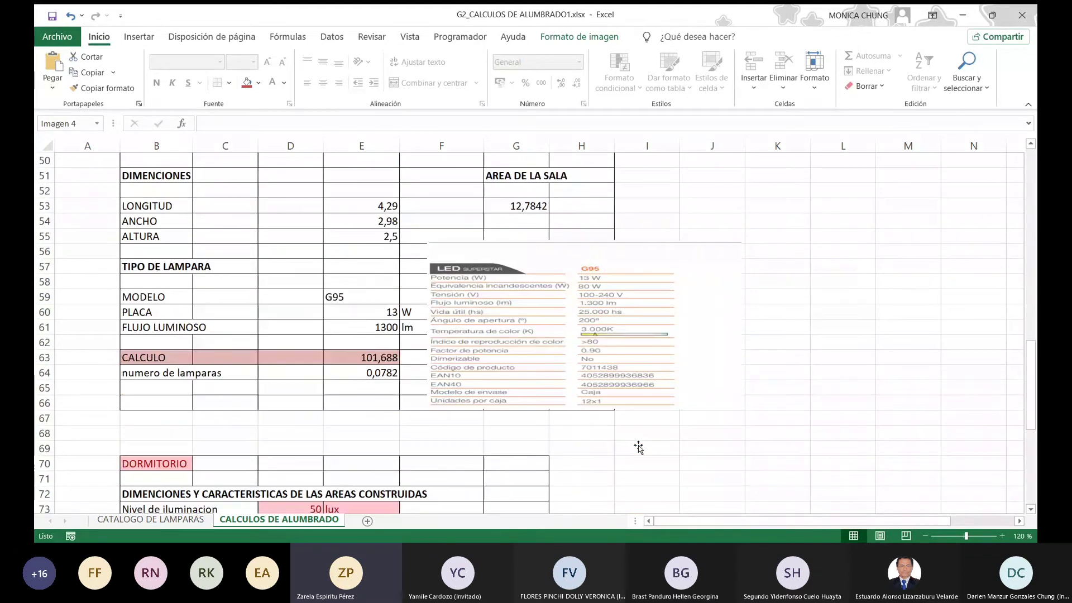
{"action": "scroll", "coordinate": [638, 448], "scroll_direction": "down", "scroll_amount": 2}
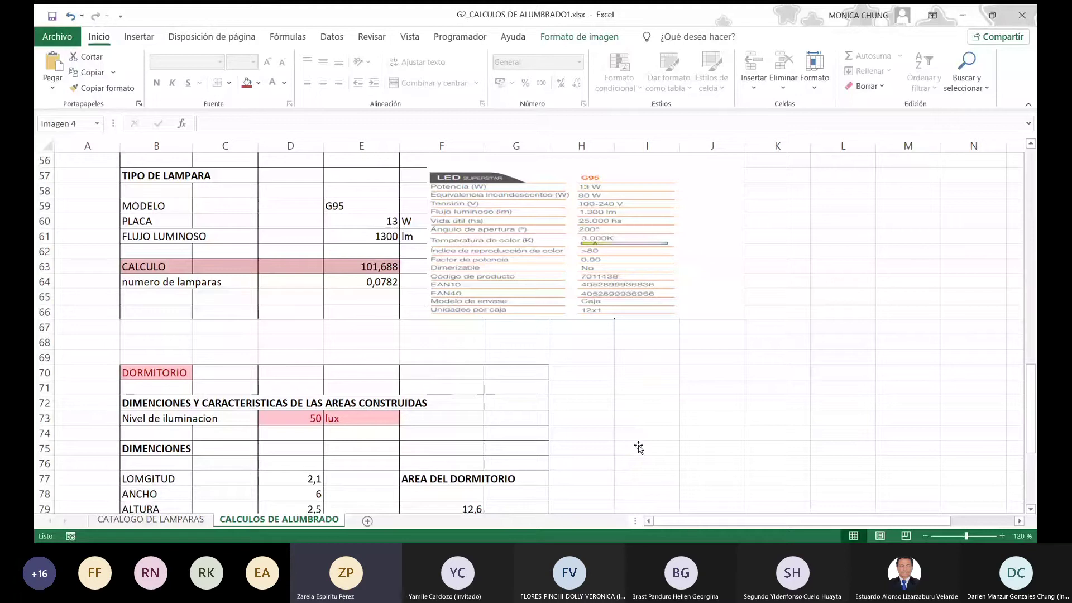
{"action": "scroll", "coordinate": [639, 448], "scroll_direction": "down", "scroll_amount": 2}
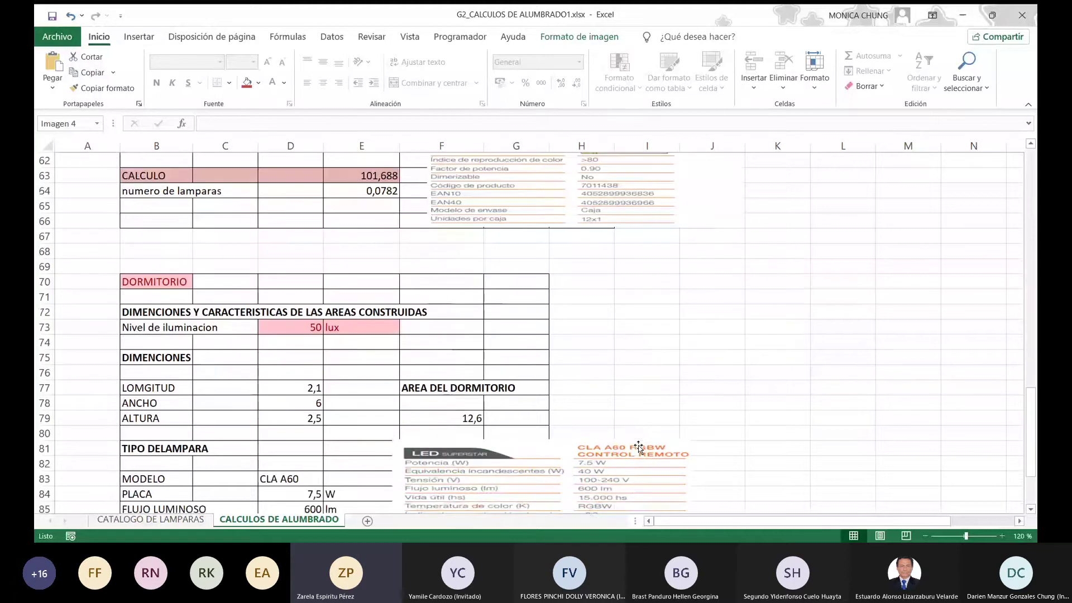
{"action": "scroll", "coordinate": [639, 447], "scroll_direction": "down", "scroll_amount": 1}
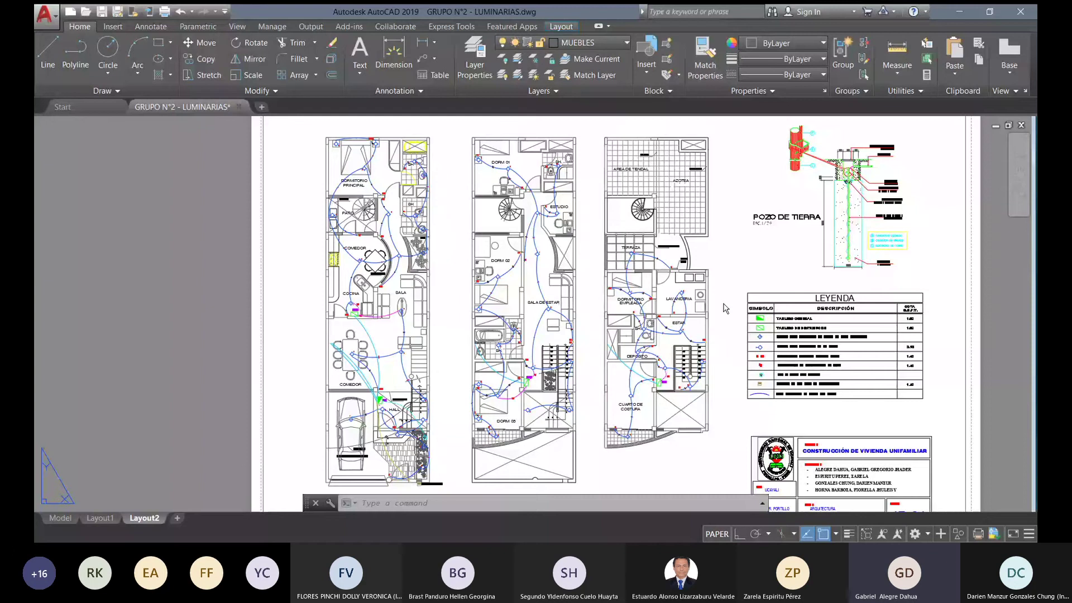
Step: Examine the entrance, parking area and energy meter on the first-floor plan of the GRUPO N°2 - LUMINARIAS drawing in AutoCAD
{"action": "left_click_drag", "start_coordinate": [726, 308], "coordinate": [711, 297]}
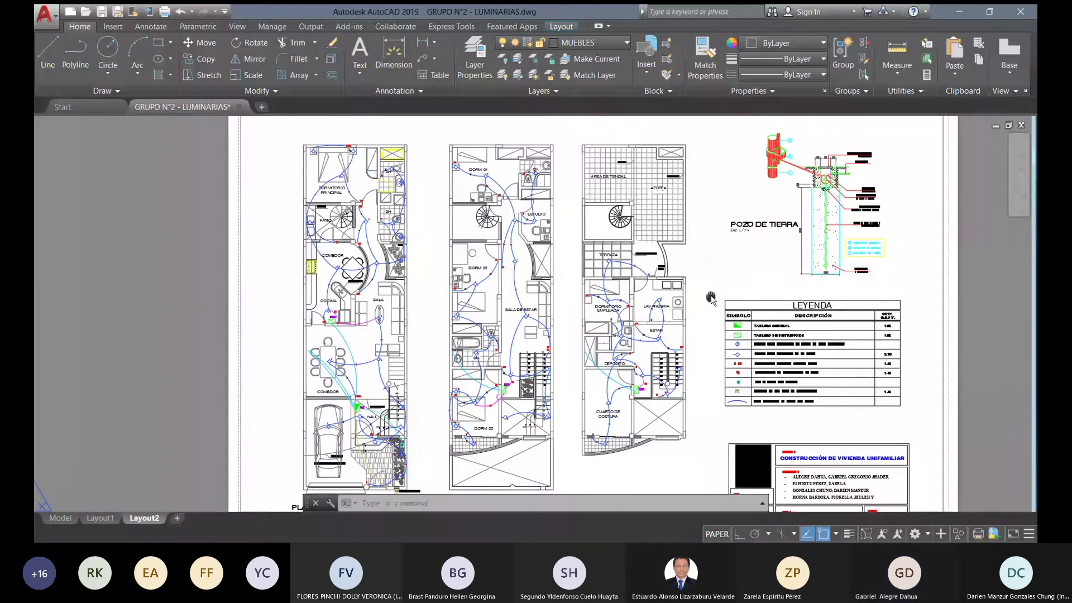
{"action": "scroll", "coordinate": [364, 462], "scroll_direction": "up", "scroll_amount": 2}
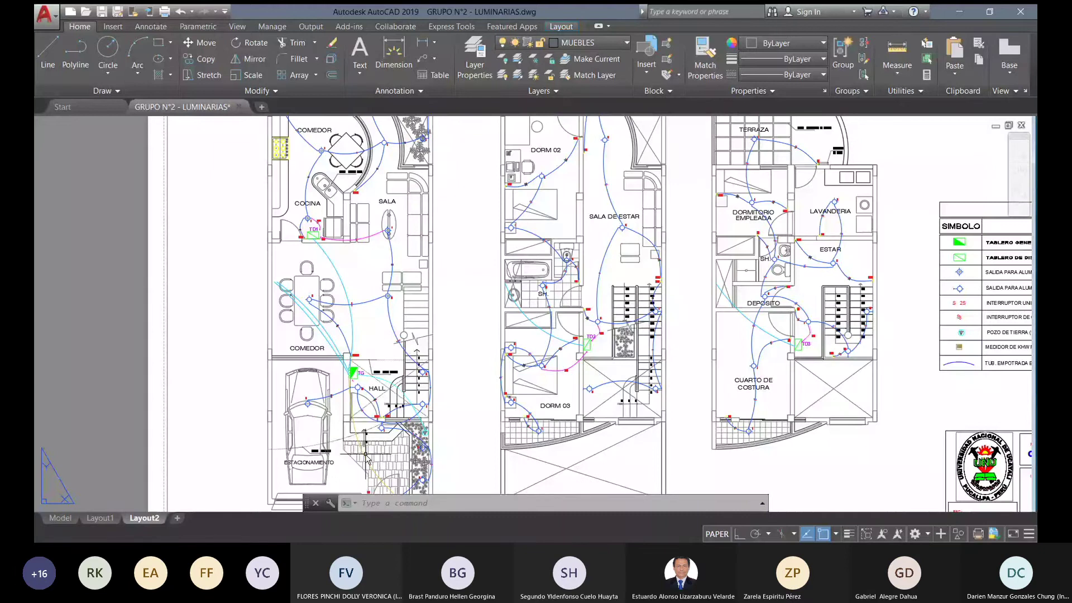
{"action": "left_click_drag", "start_coordinate": [366, 459], "coordinate": [370, 422]}
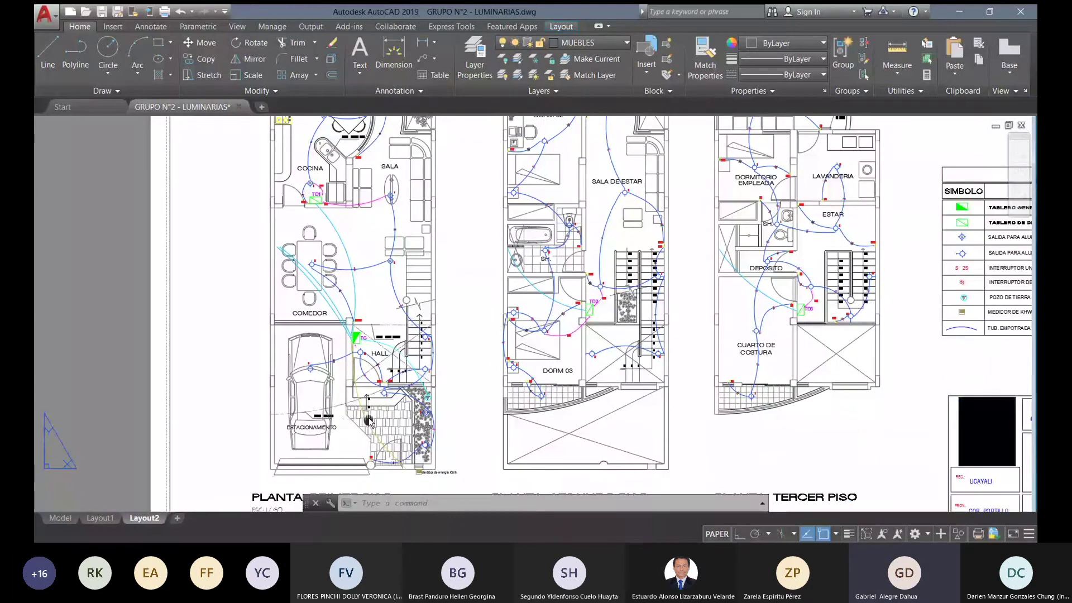
{"action": "scroll", "coordinate": [368, 419], "scroll_direction": "up", "scroll_amount": 2}
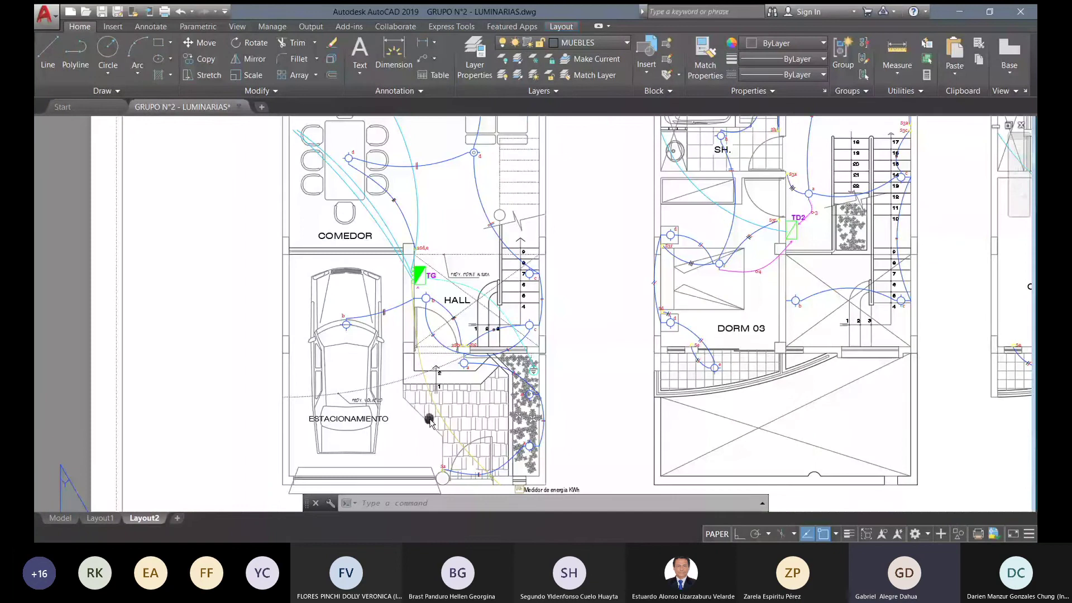
{"action": "left_click_drag", "start_coordinate": [428, 418], "coordinate": [441, 419]}
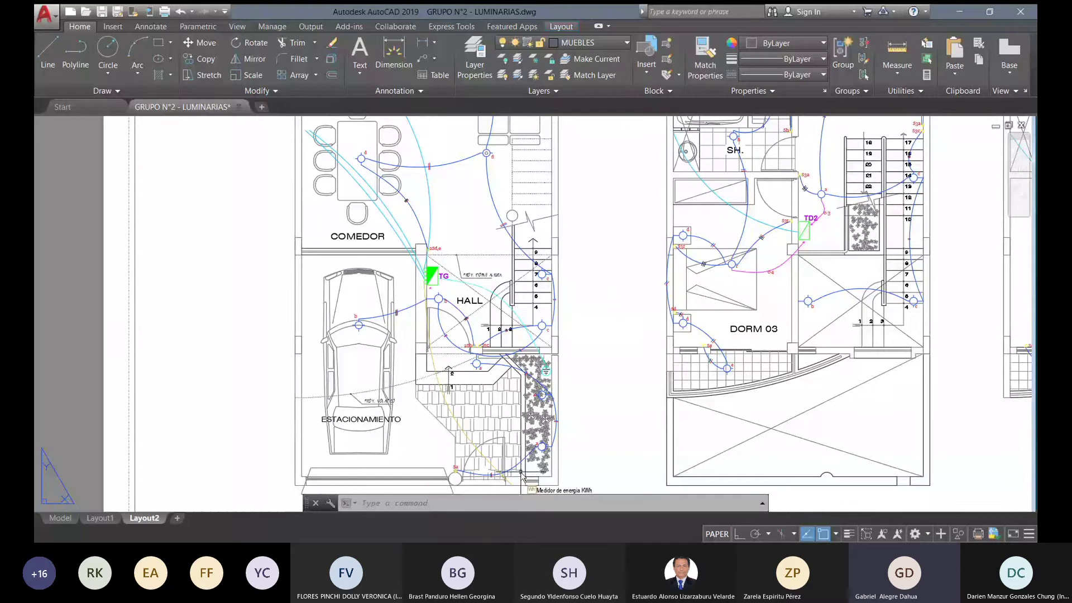
{"action": "scroll", "coordinate": [519, 474], "scroll_direction": "up", "scroll_amount": 2}
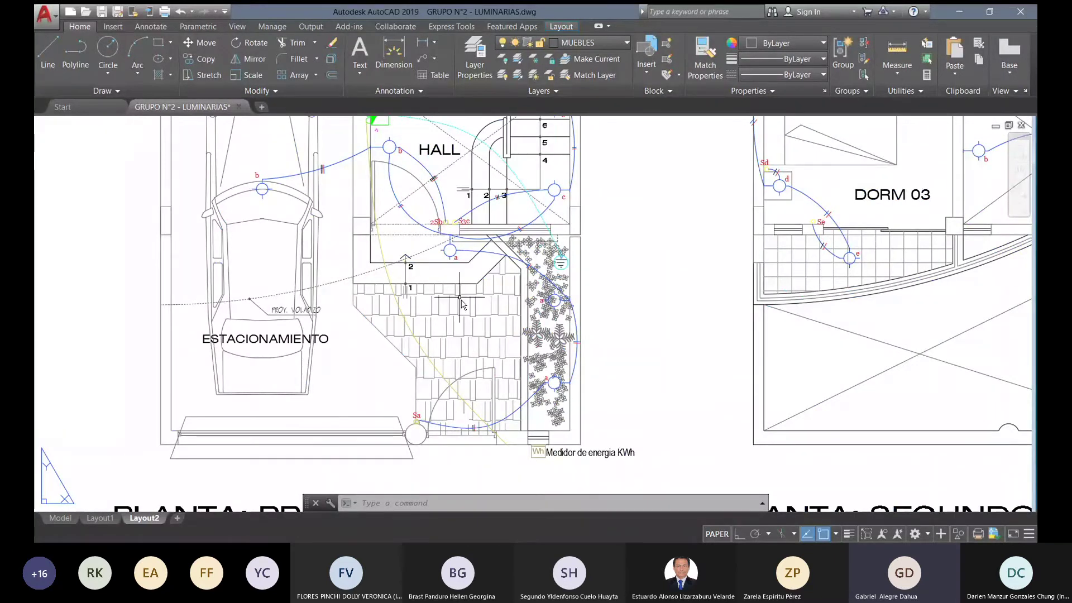
Step: Follow the first-floor wiring from the TG board in the hall past the Comedor to the TD1 distribution board
{"action": "left_click_drag", "start_coordinate": [461, 304], "coordinate": [488, 338]}
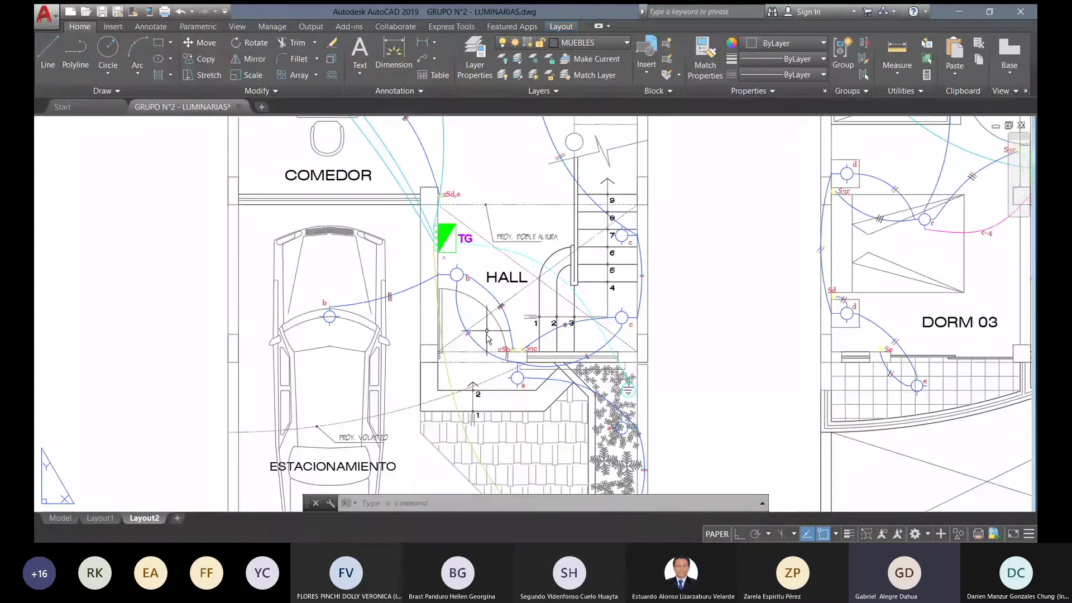
{"action": "left_click_drag", "start_coordinate": [447, 230], "coordinate": [471, 396]}
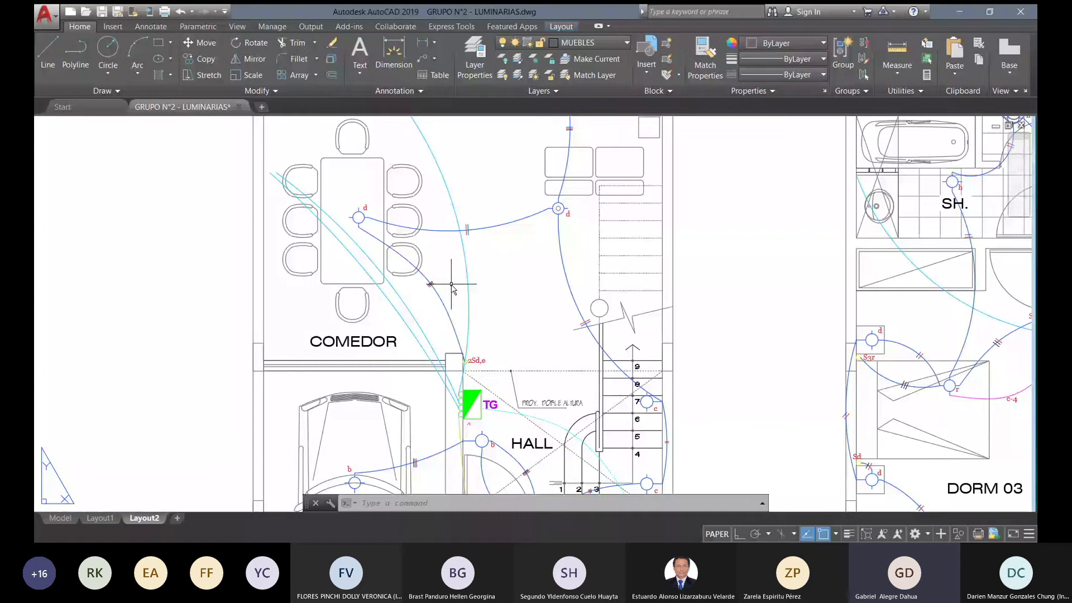
{"action": "mouse_move", "coordinate": [441, 219]}
{"action": "left_mouse_down"}
{"action": "mouse_move", "coordinate": [445, 331]}
{"action": "mouse_move", "coordinate": [468, 346]}
{"action": "left_mouse_up"}
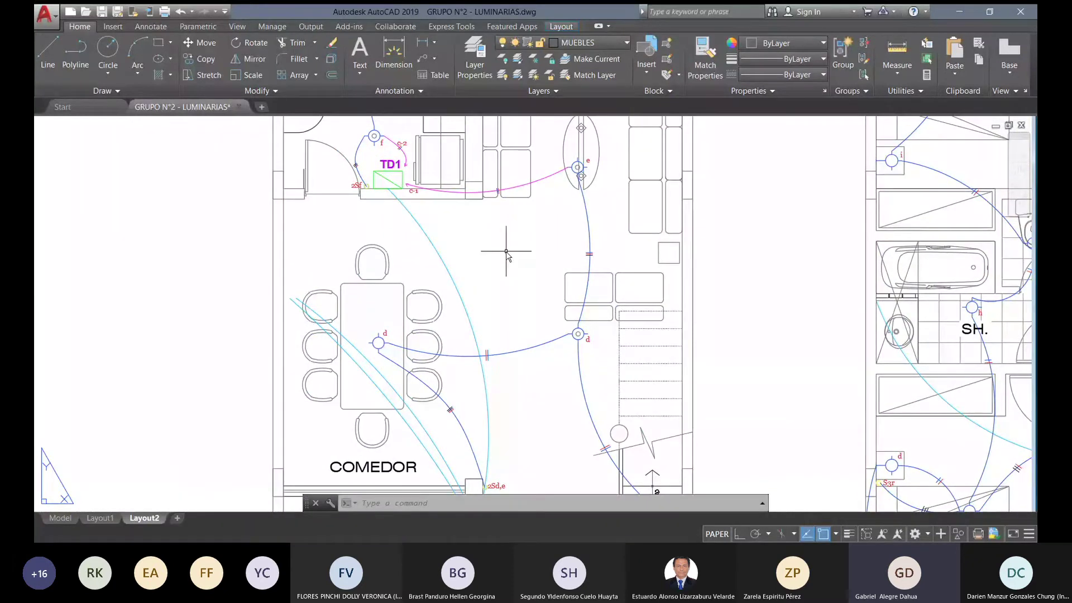